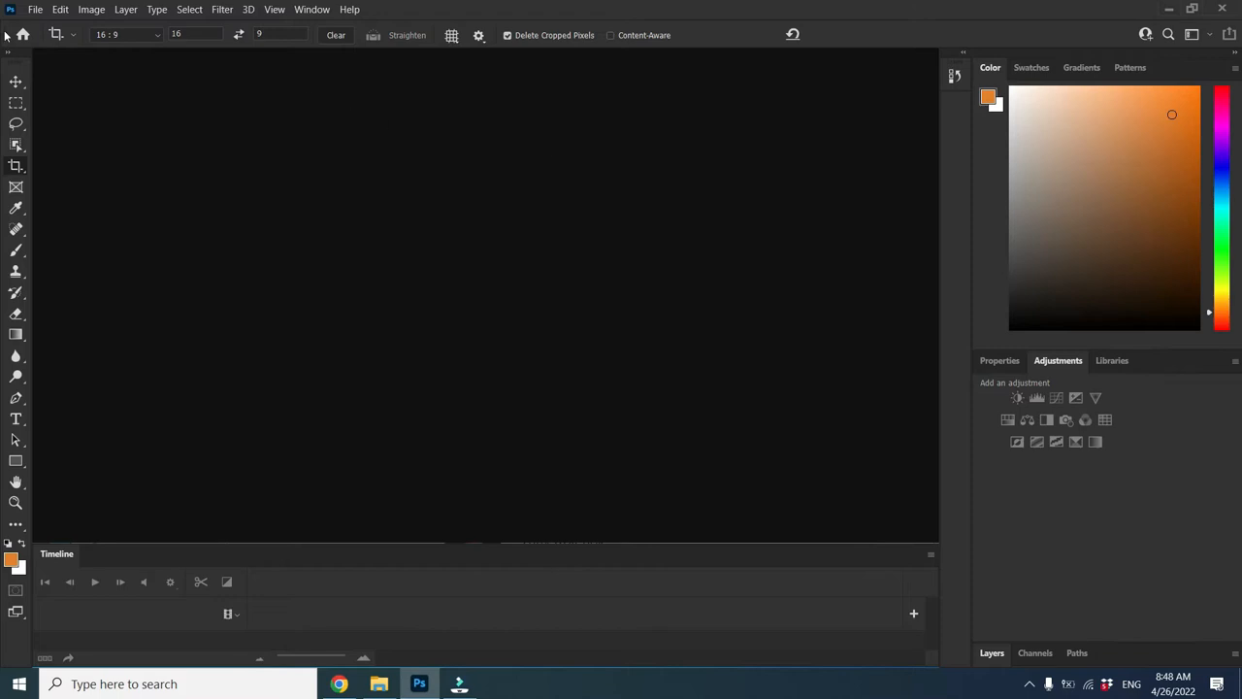
Open the toy photo vanessa-bucceri-gDiRwIYAMA8-unsplash.jpg from the Downloads folder
{"action": "left_click", "coordinate": [32, 10]}
{"action": "left_click", "coordinate": [44, 40]}
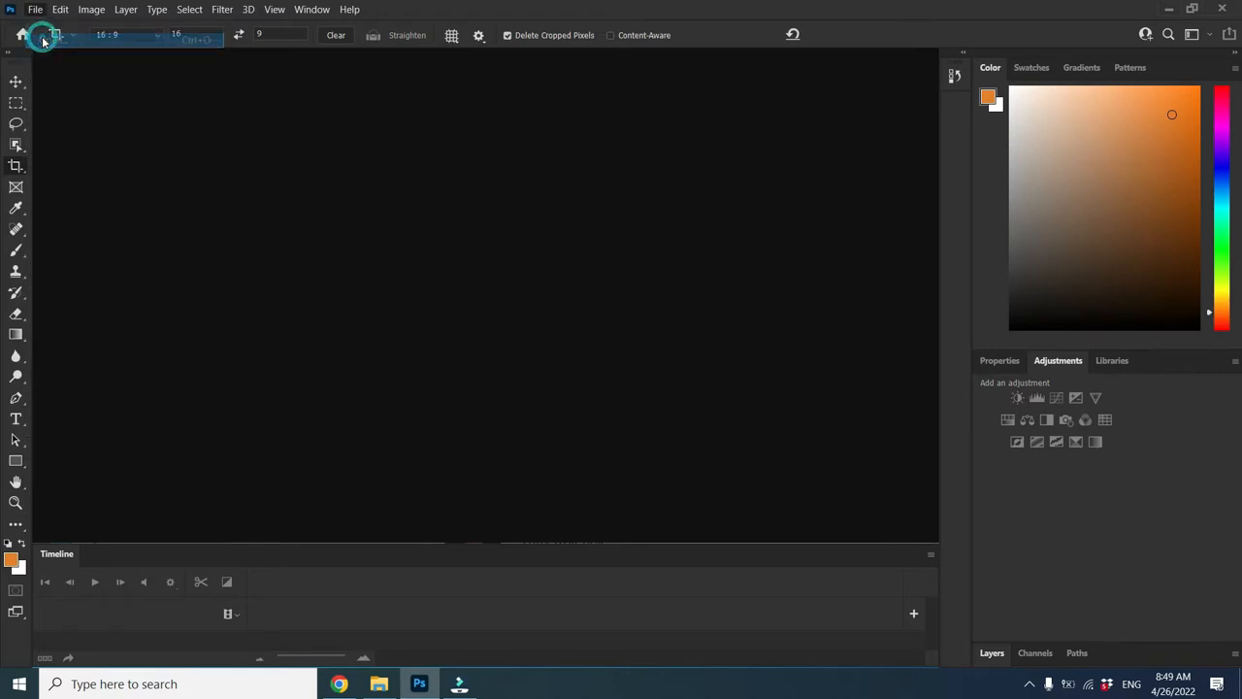
{"action": "left_click", "coordinate": [161, 251]}
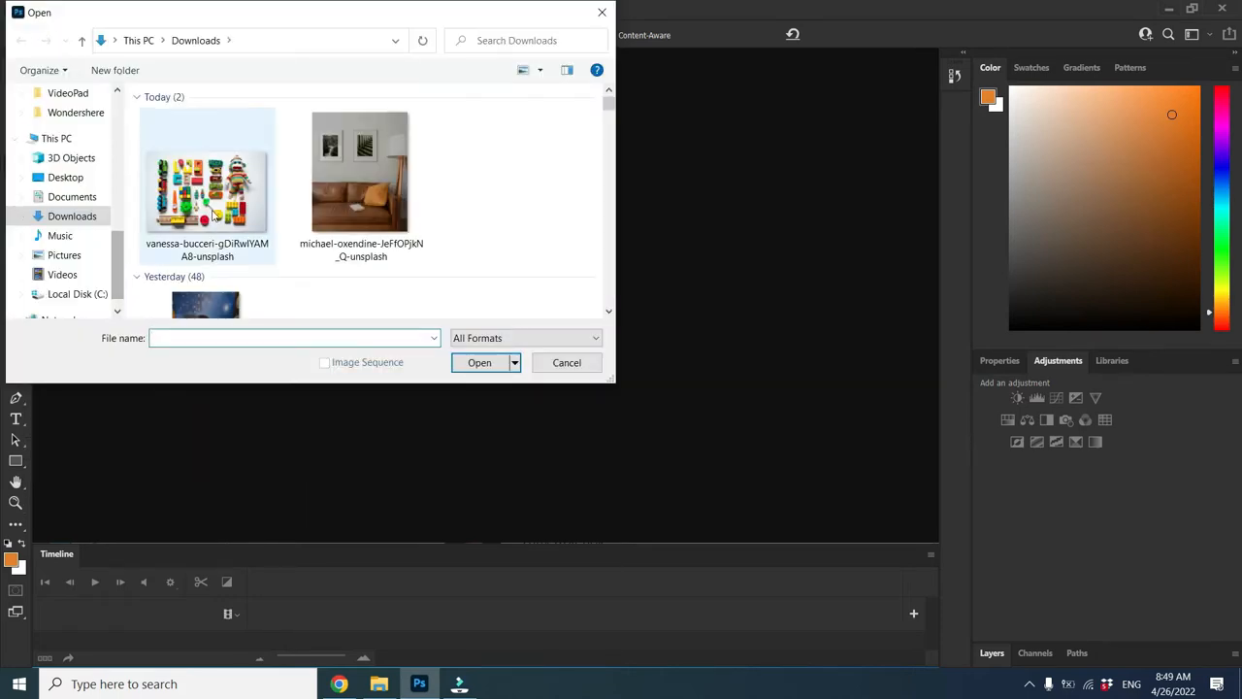
{"action": "left_click", "coordinate": [503, 361]}
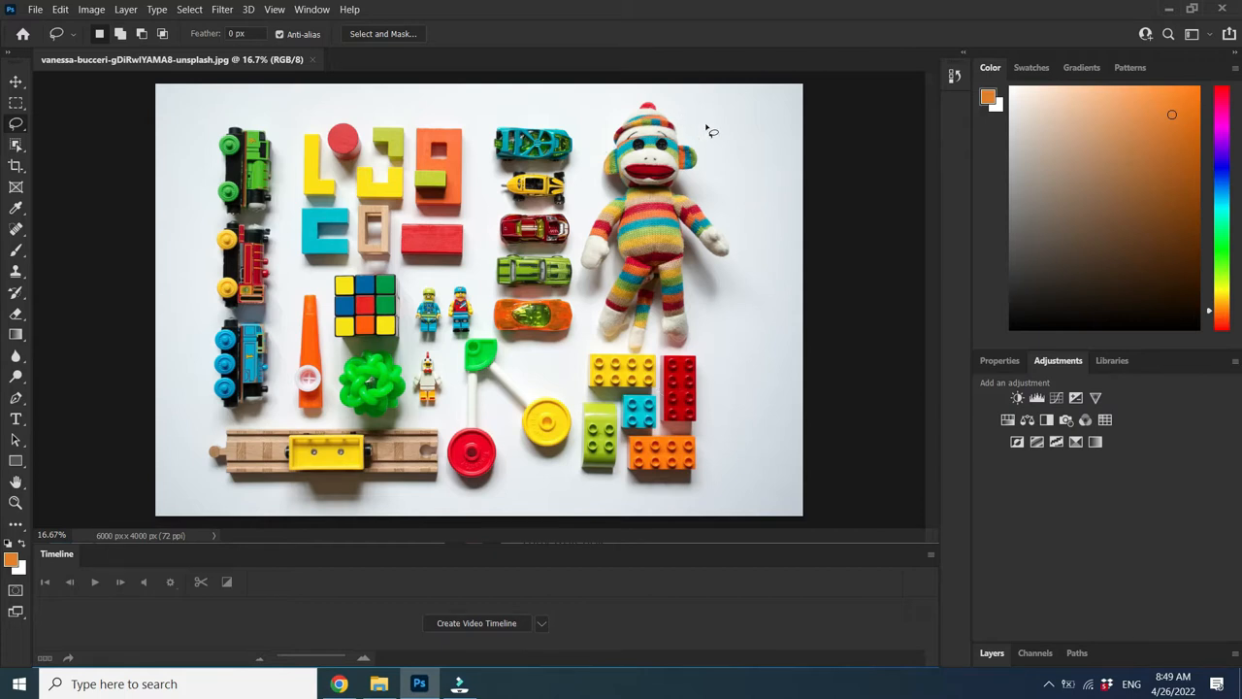
Select the sock monkey with the Object Selection Tool by boxing it in a rectangle
{"action": "left_click", "coordinate": [21, 148]}
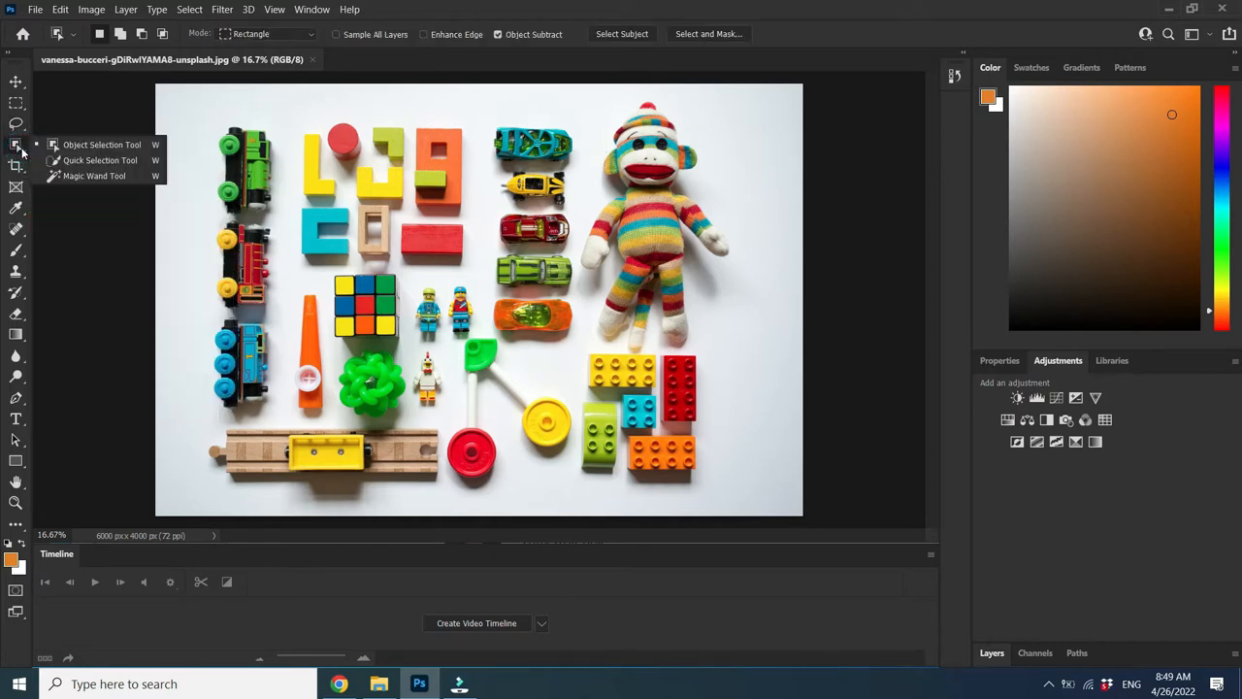
{"action": "left_click", "coordinate": [83, 146]}
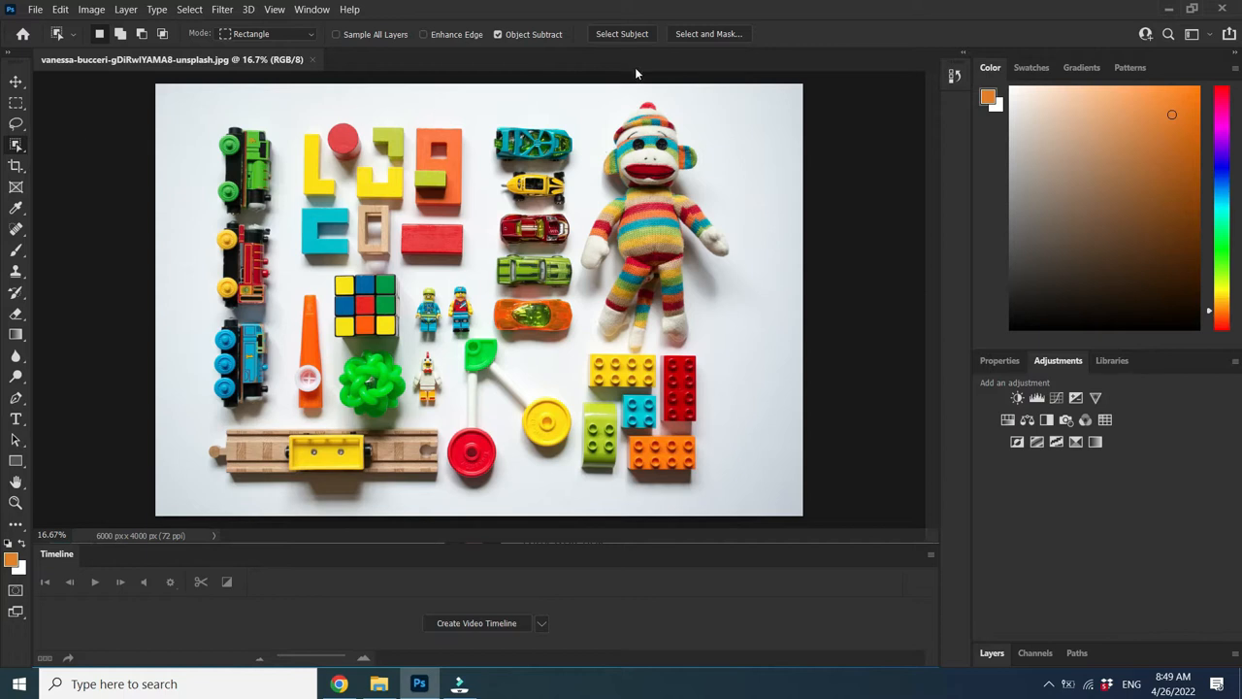
{"action": "left_click_drag", "start_coordinate": [577, 99], "coordinate": [747, 360]}
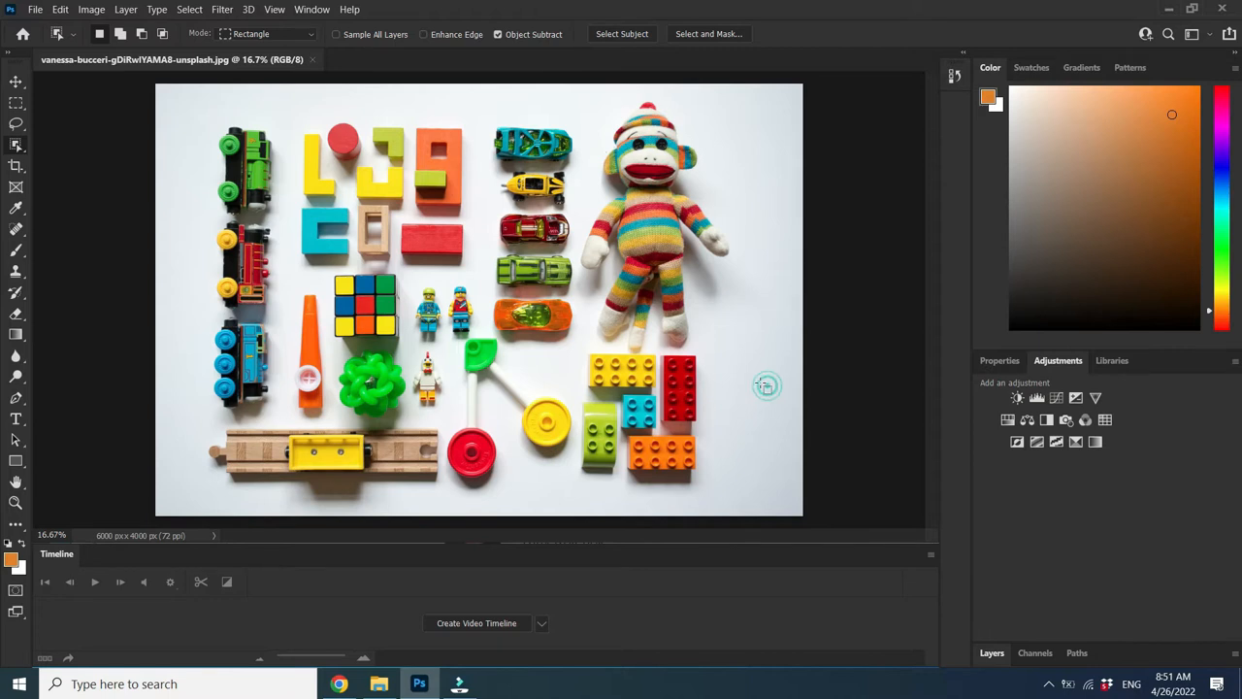
{"action": "left_click_drag", "start_coordinate": [767, 388], "coordinate": [541, 86]}
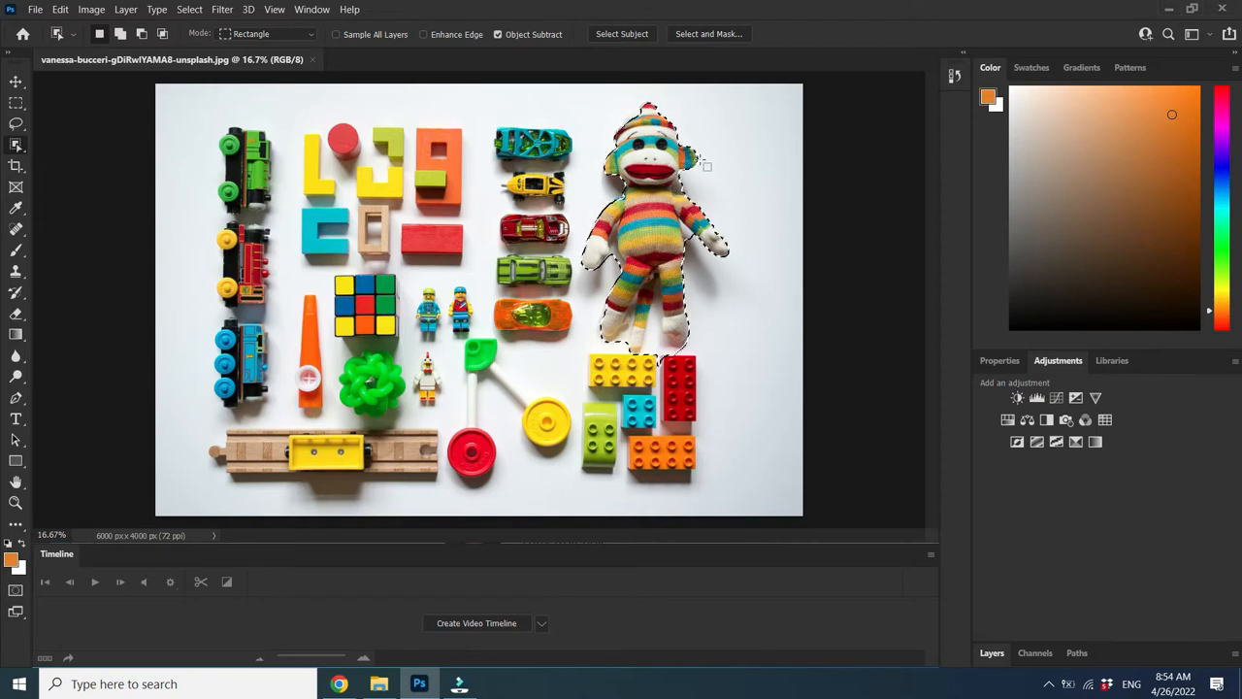
{"action": "left_click", "coordinate": [34, 10]}
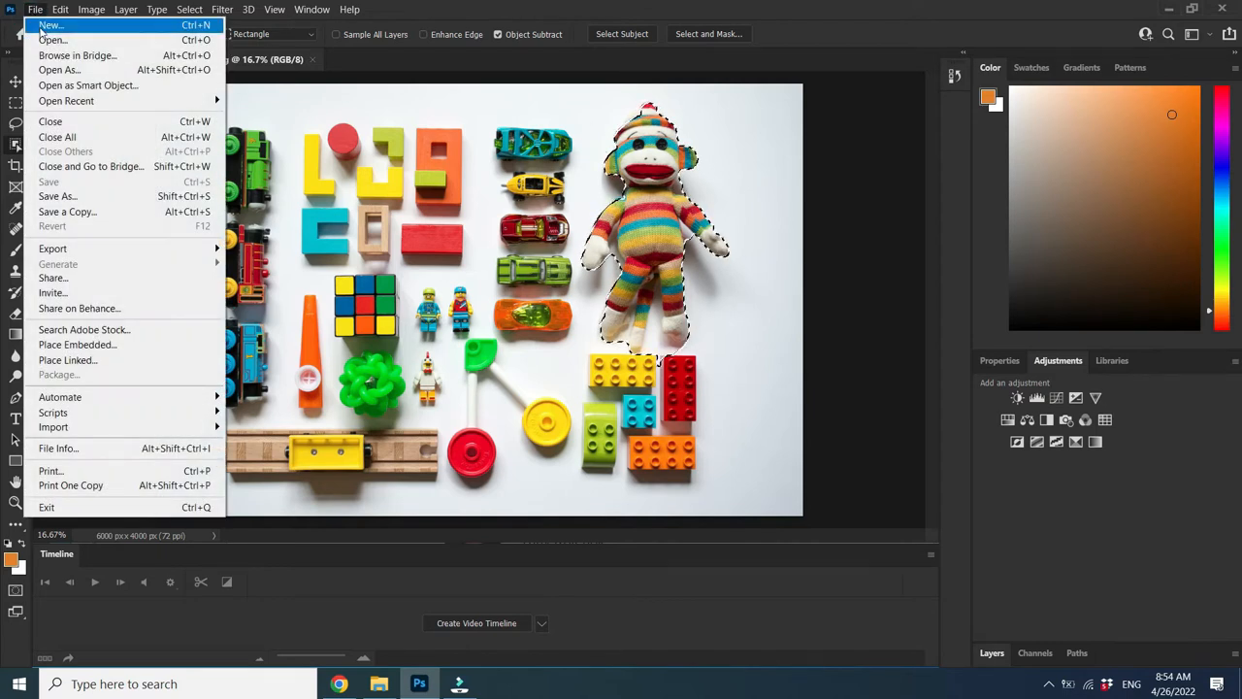
Create a new 16 × 12 cm, 300 ppi document with a Transparent background
{"action": "left_click", "coordinate": [48, 26]}
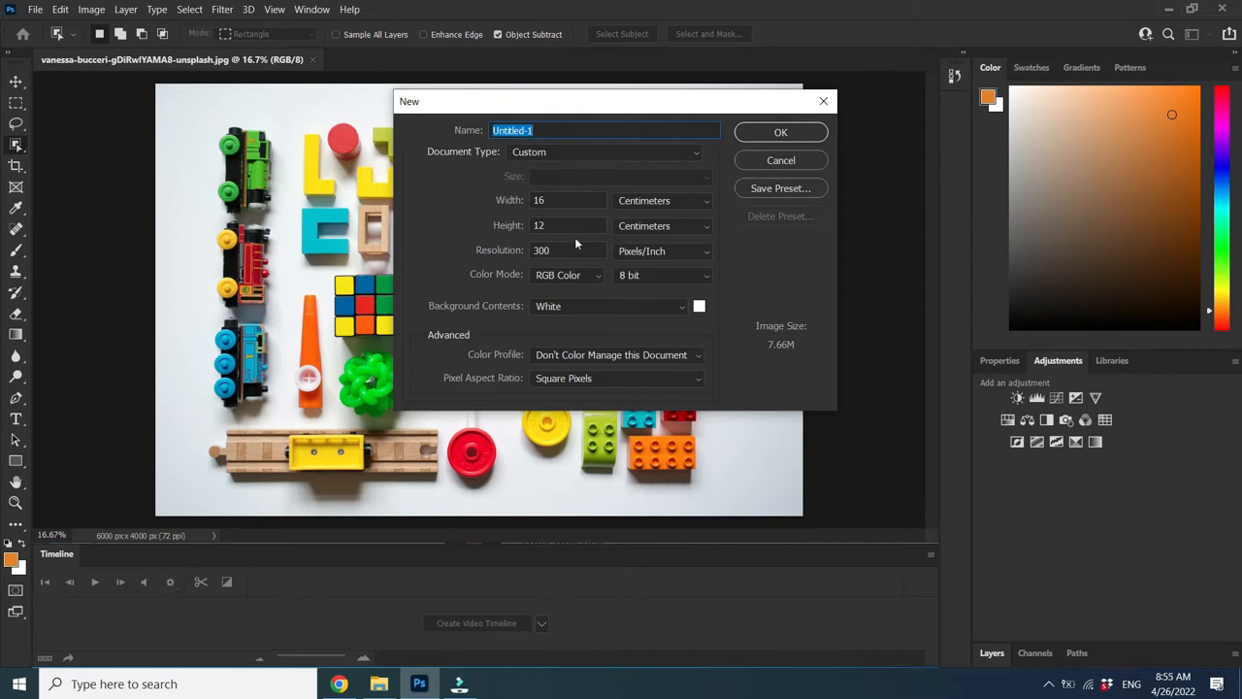
{"action": "left_click", "coordinate": [683, 306]}
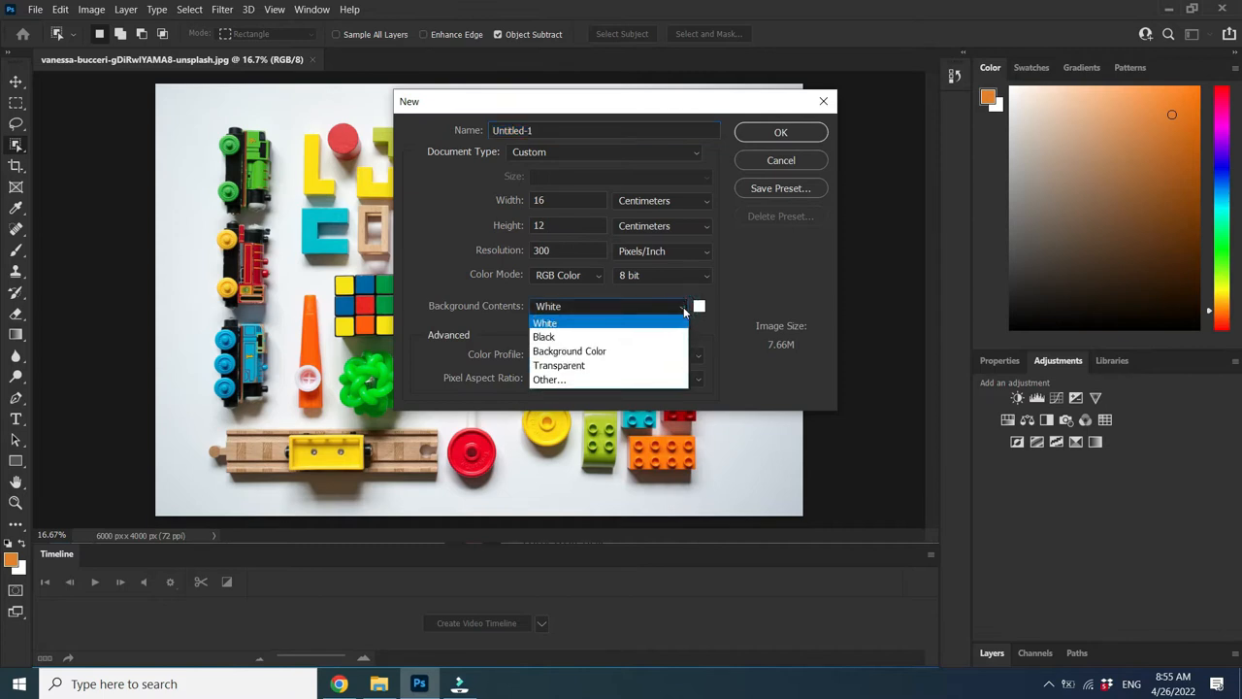
{"action": "left_click", "coordinate": [590, 366]}
{"action": "left_click", "coordinate": [773, 132]}
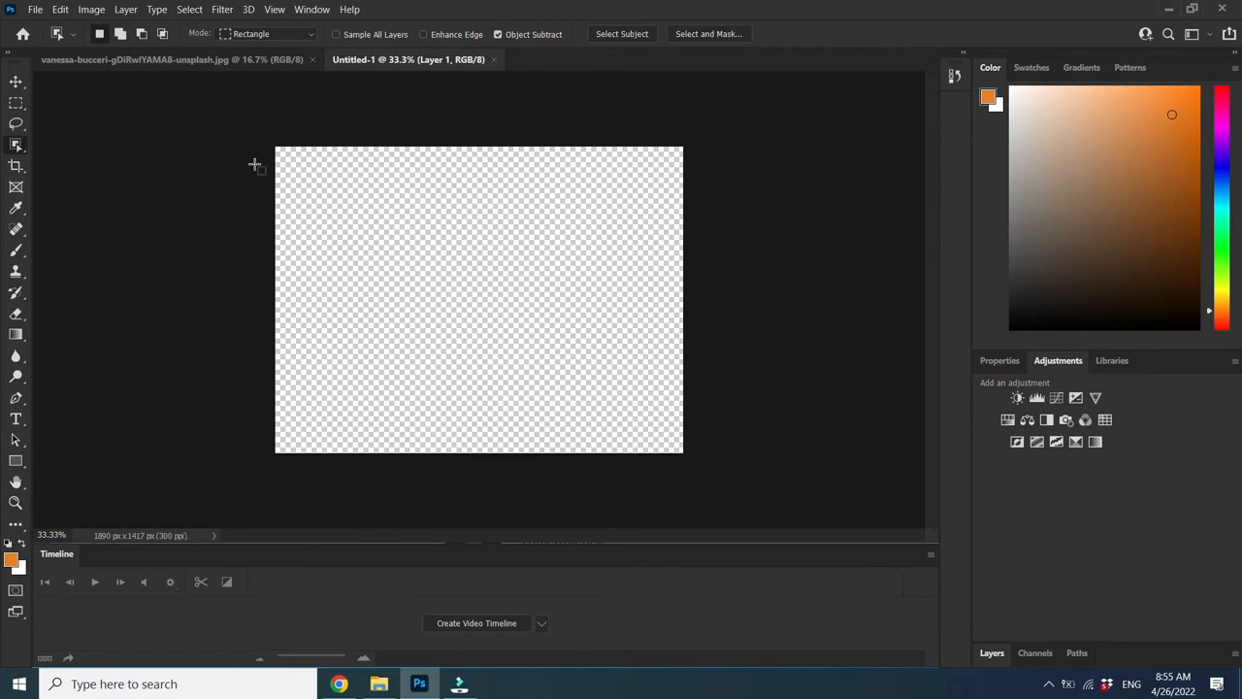
Copy the selected sock monkey from the toys photo and paste it into Untitled-1
{"action": "left_click", "coordinate": [213, 61]}
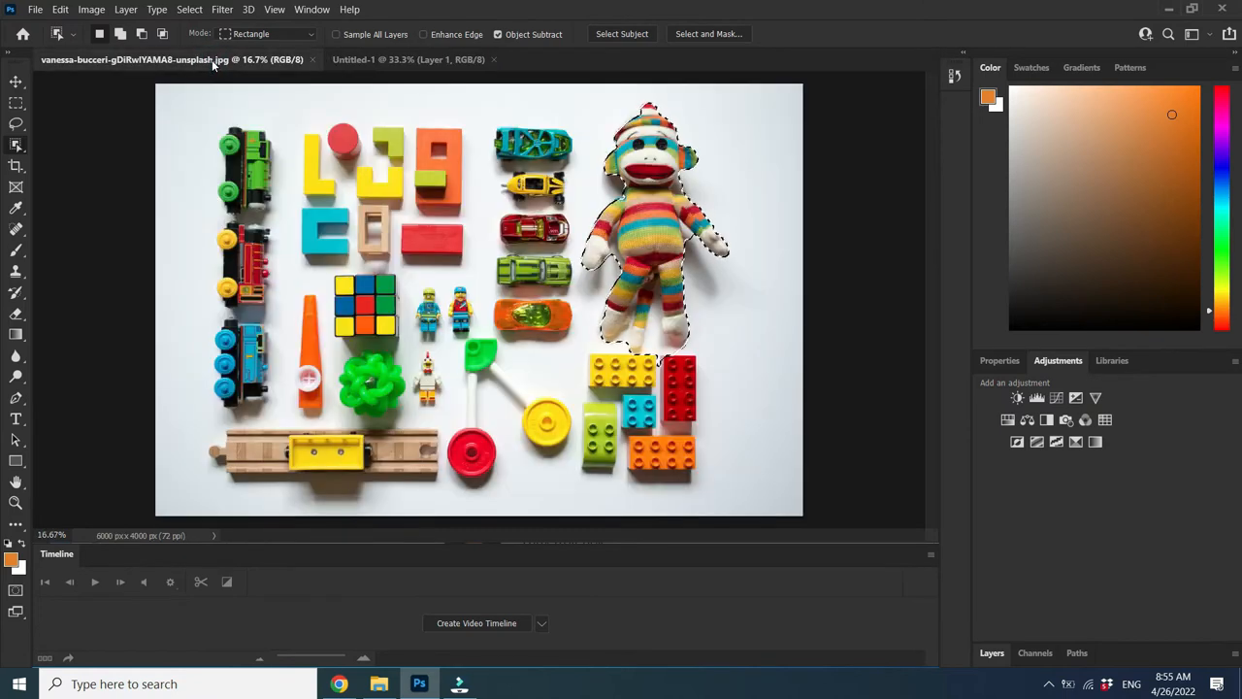
{"action": "left_click", "coordinate": [57, 11]}
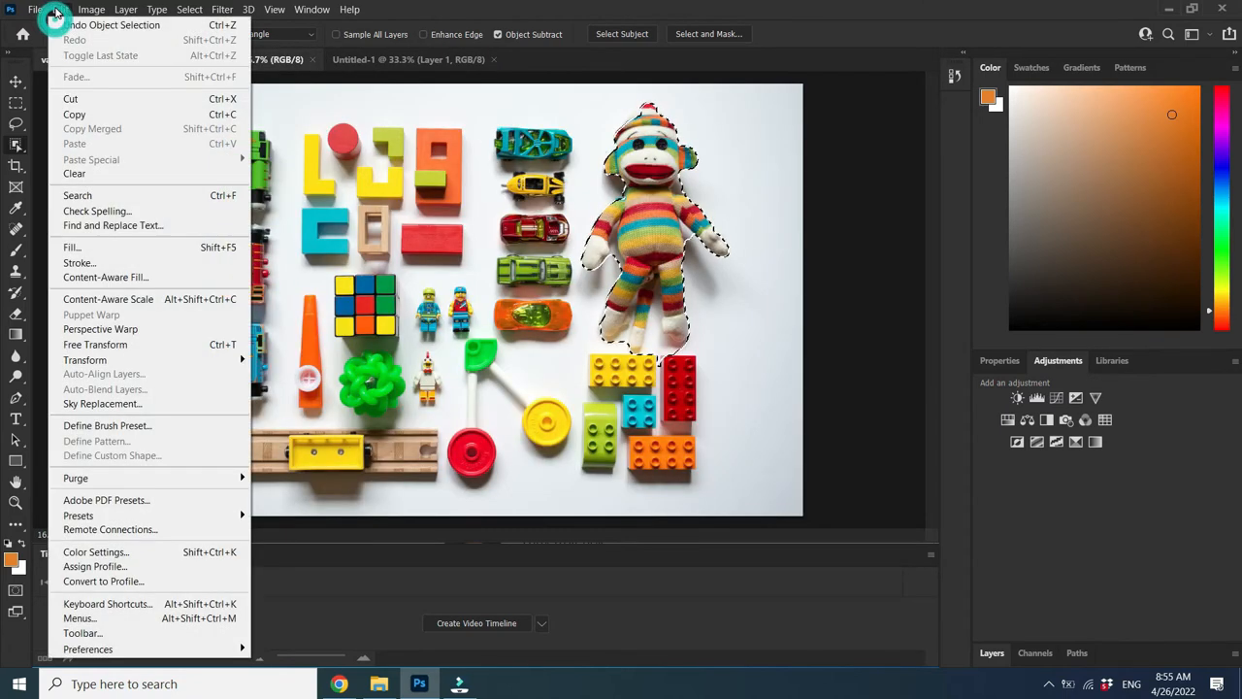
{"action": "left_click", "coordinate": [83, 111]}
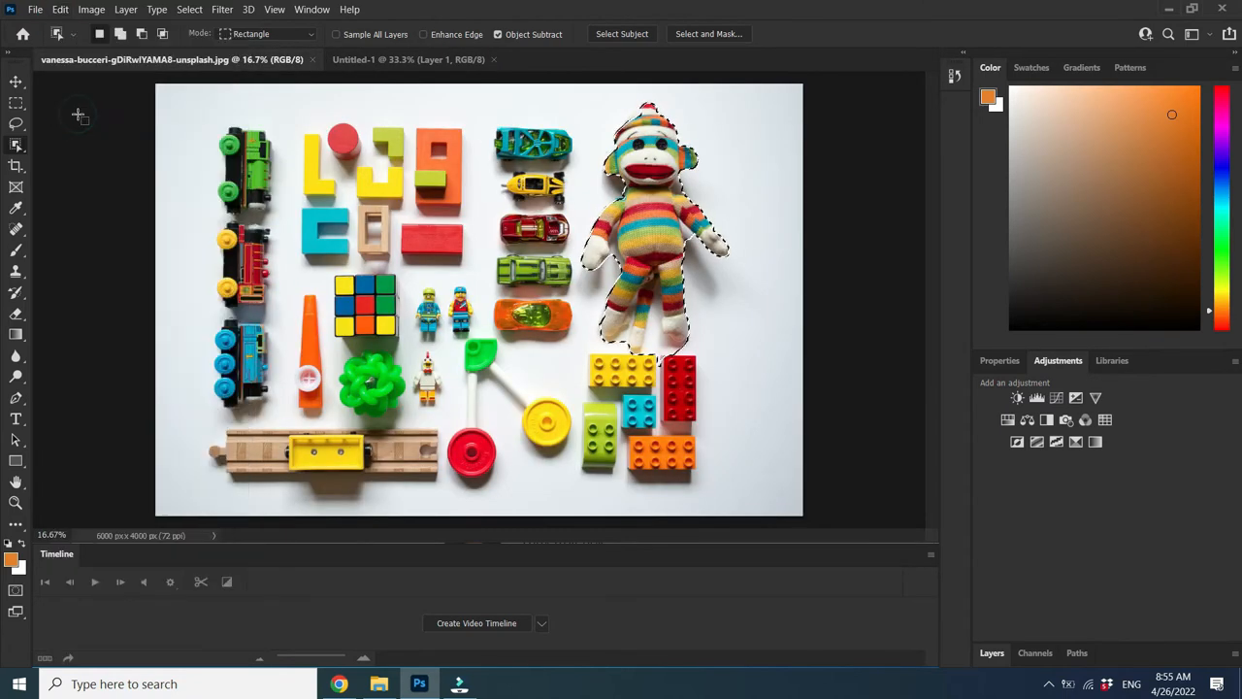
{"action": "left_click", "coordinate": [413, 60]}
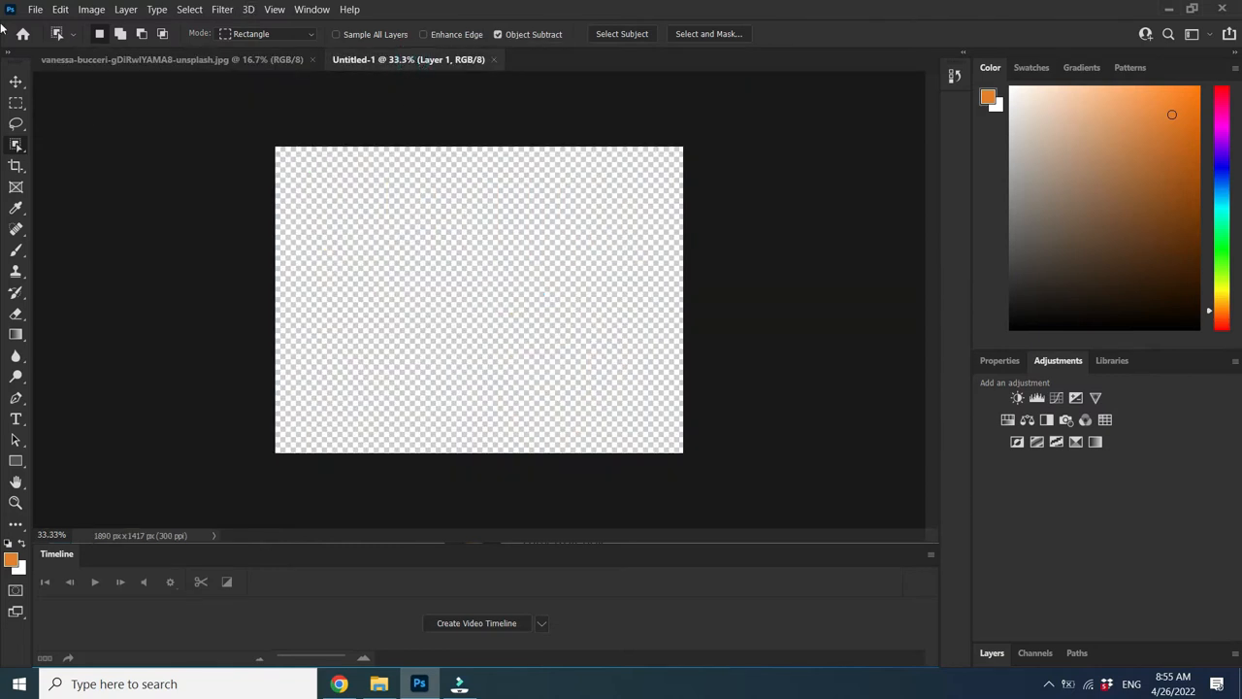
{"action": "left_click", "coordinate": [58, 10]}
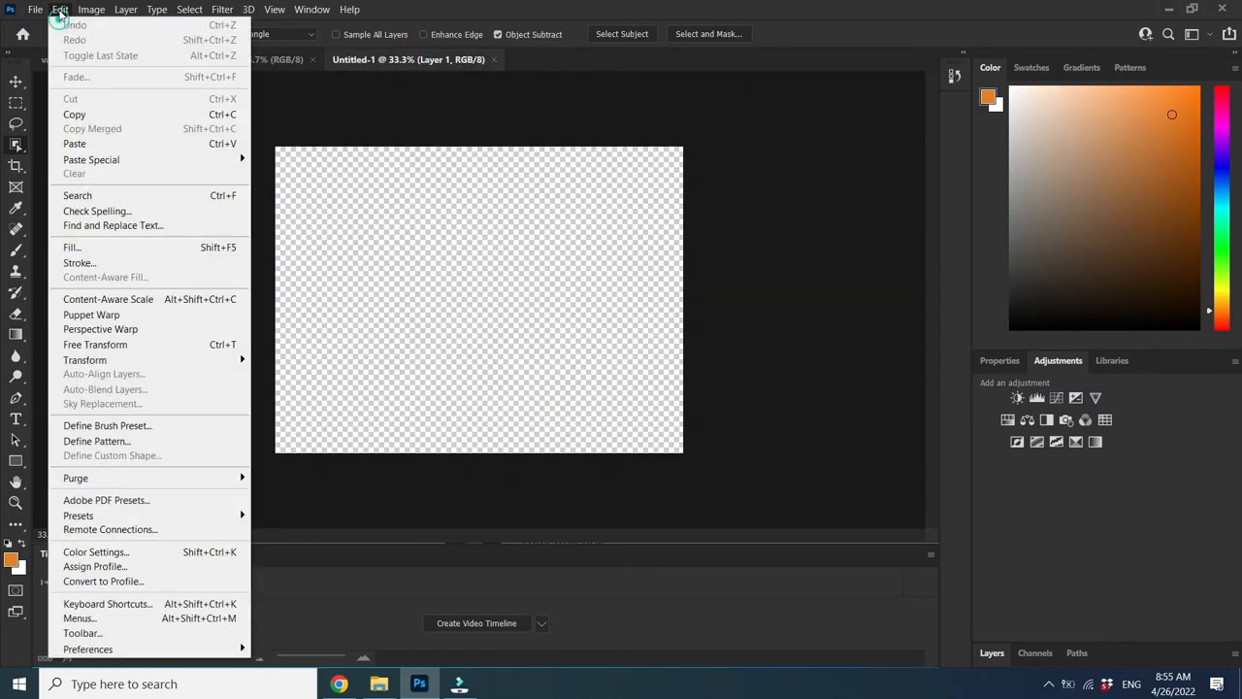
{"action": "left_click", "coordinate": [92, 144]}
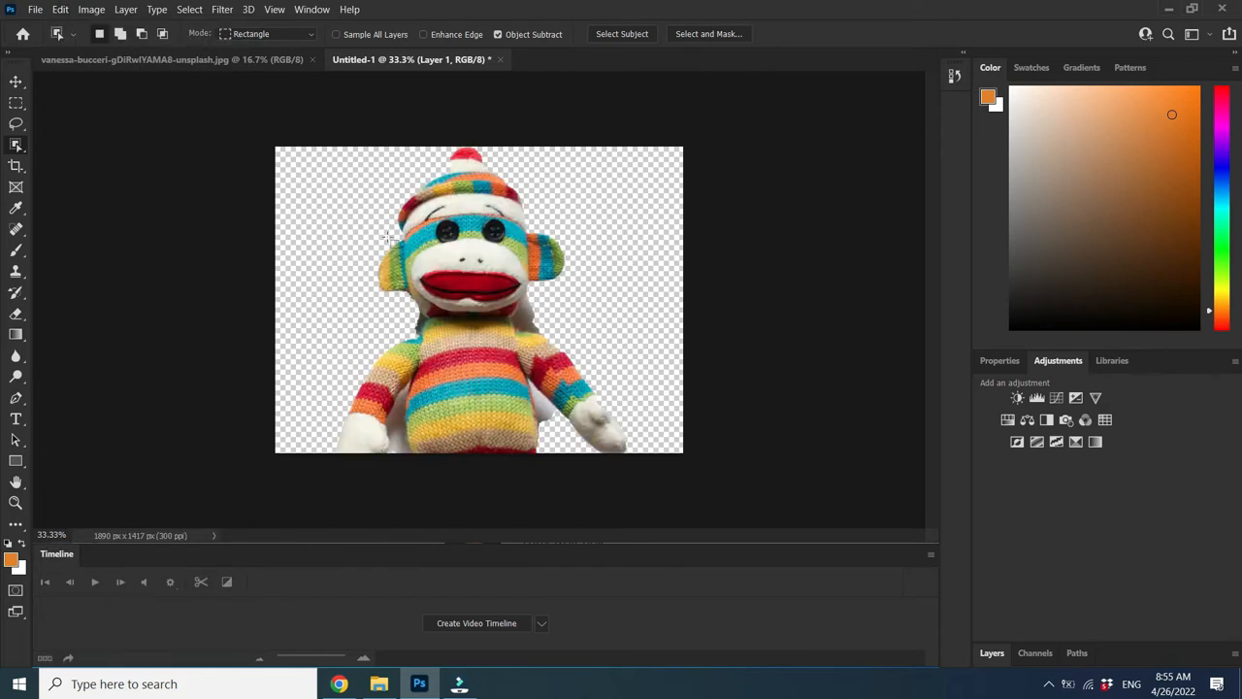
{"action": "left_click", "coordinate": [58, 9]}
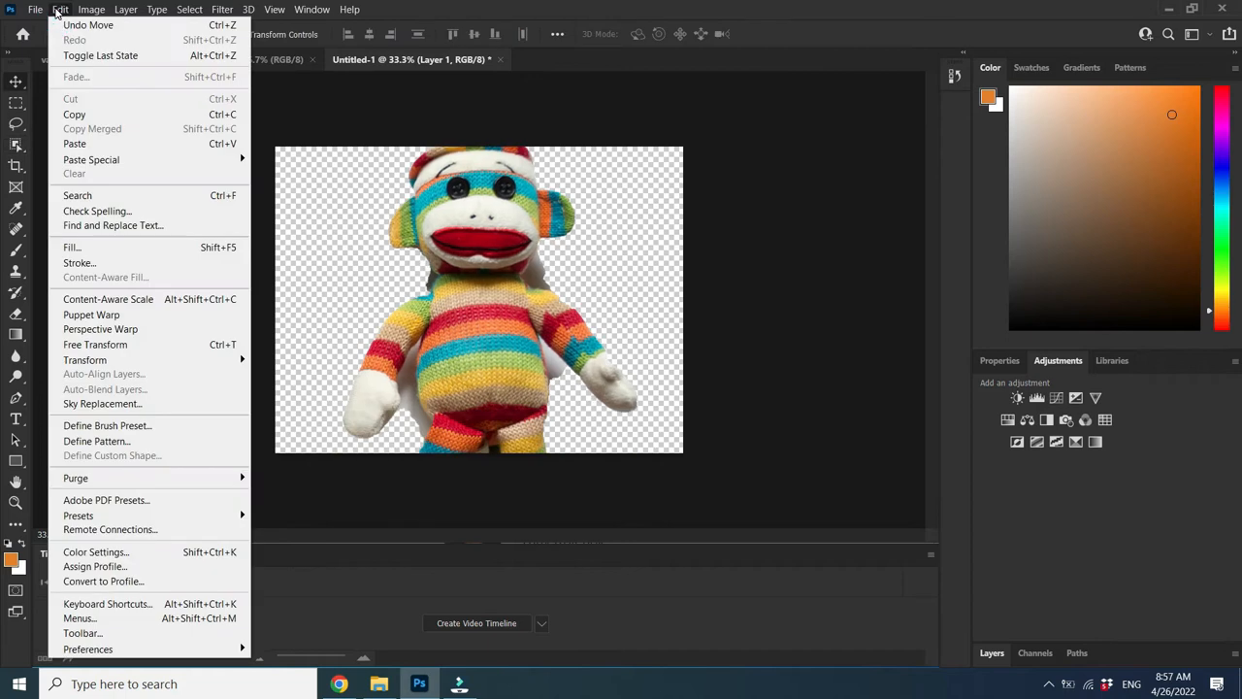
Scale the pasted monkey down to about 51% and center it on the canvas
{"action": "left_click", "coordinate": [124, 345]}
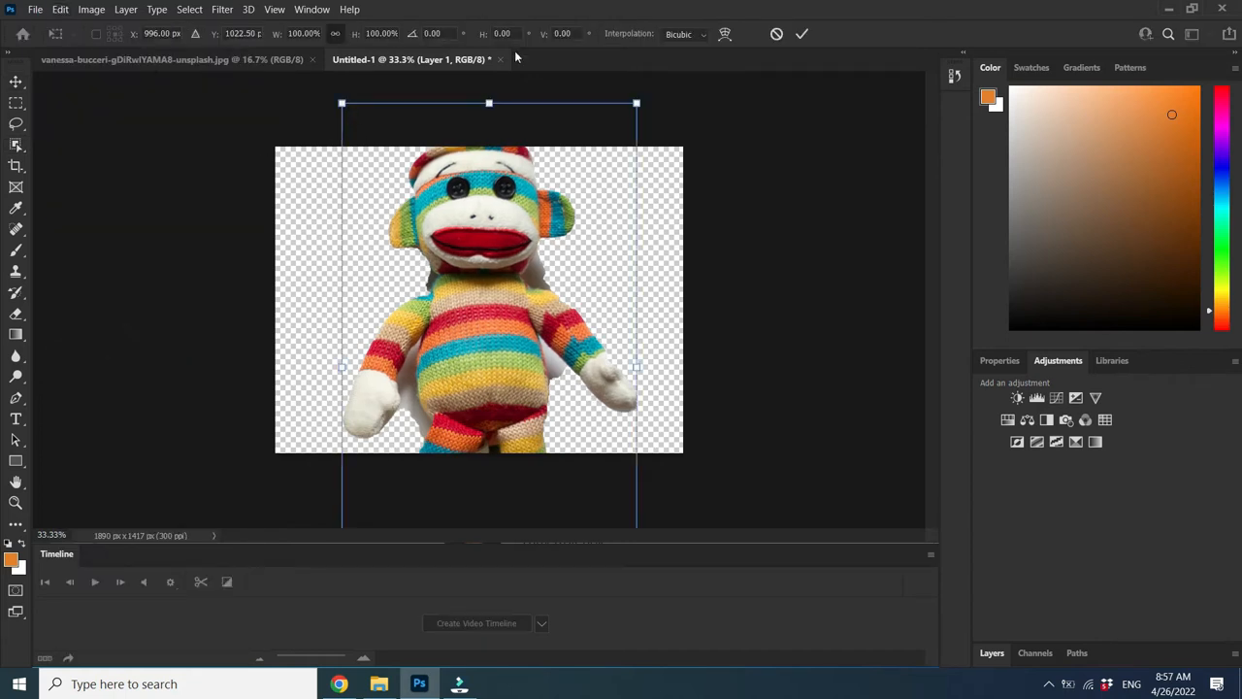
{"action": "left_click_drag", "start_coordinate": [342, 103], "coordinate": [457, 309]}
{"action": "left_click_drag", "start_coordinate": [509, 366], "coordinate": [442, 186]}
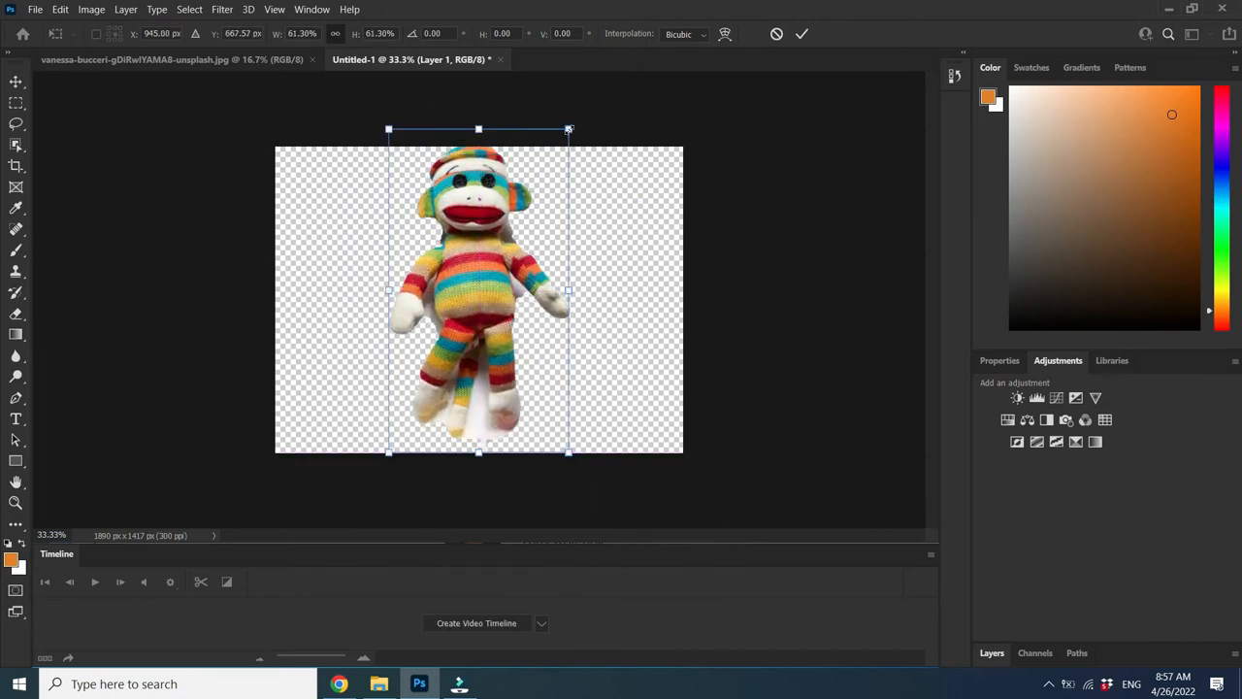
{"action": "left_click_drag", "start_coordinate": [569, 128], "coordinate": [536, 181]}
{"action": "left_click_drag", "start_coordinate": [503, 238], "coordinate": [513, 212]}
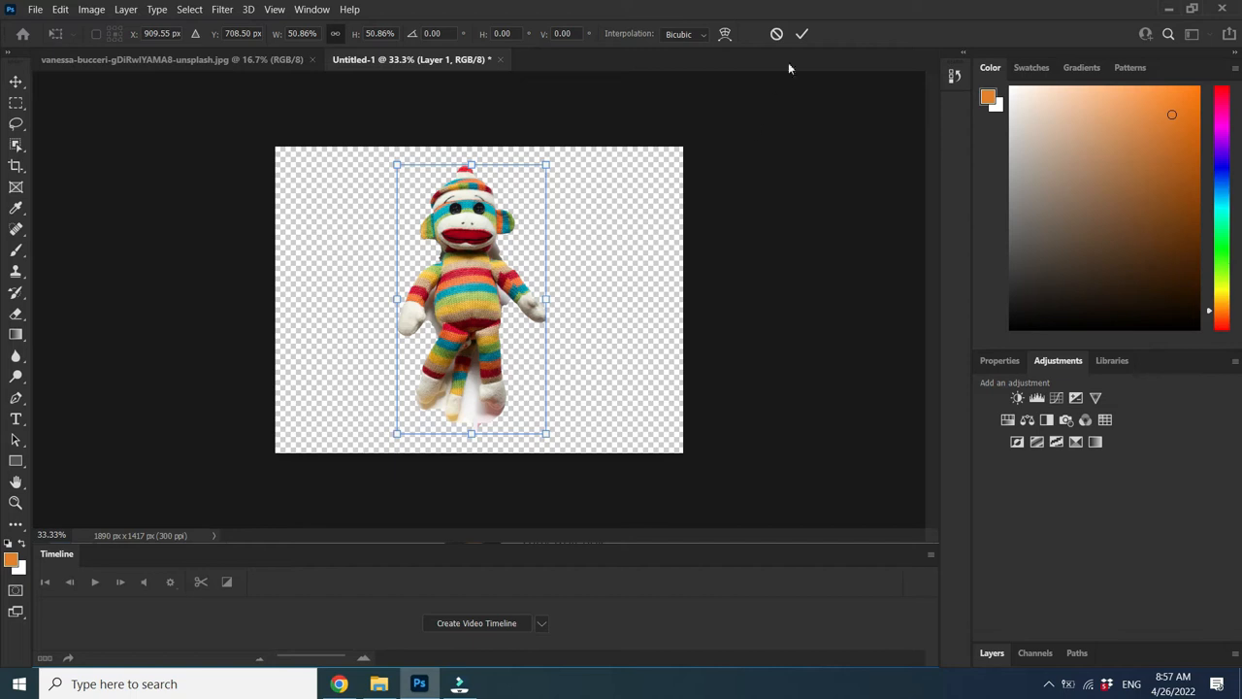
{"action": "left_click", "coordinate": [803, 34]}
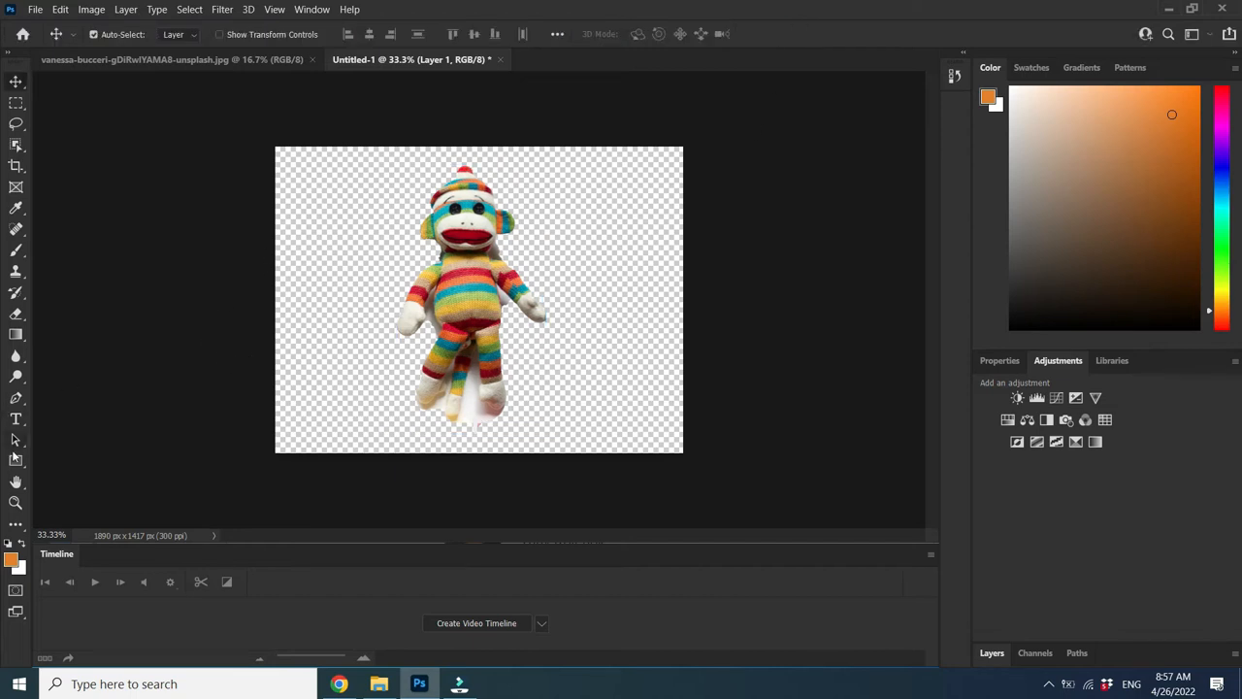
Zoom to 66.7% and erase the white shadow between the monkey's feet
{"action": "left_click", "coordinate": [15, 503]}
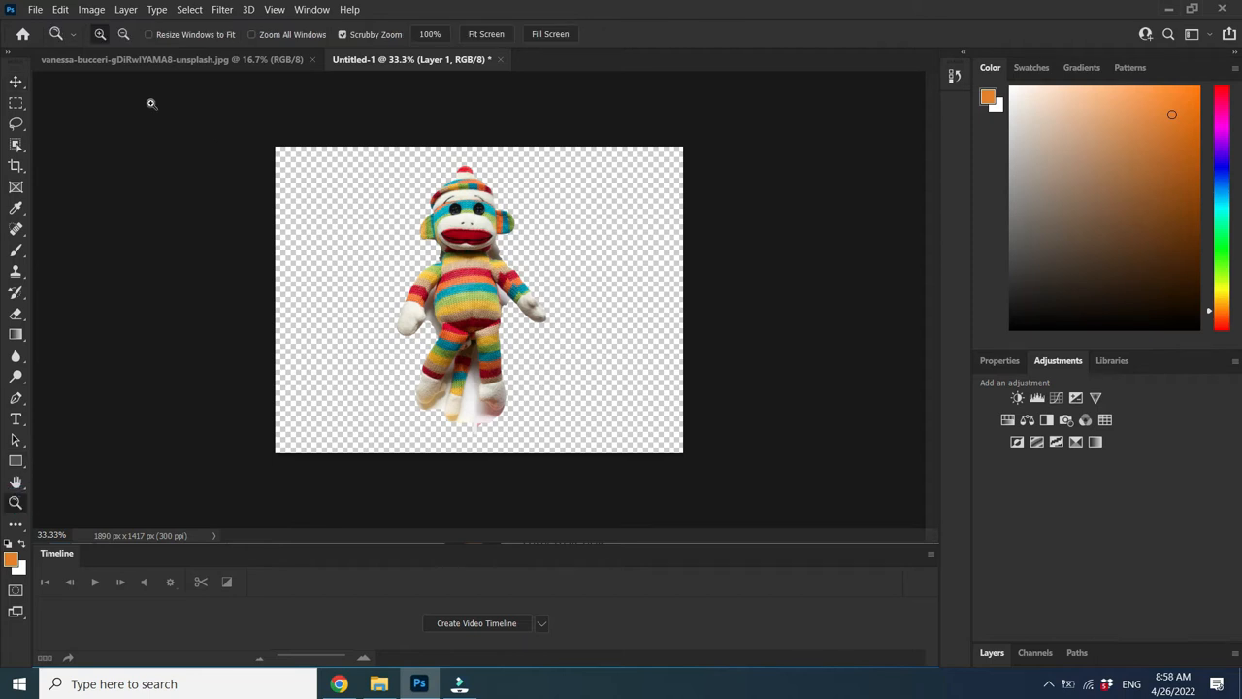
{"action": "left_click", "coordinate": [486, 332]}
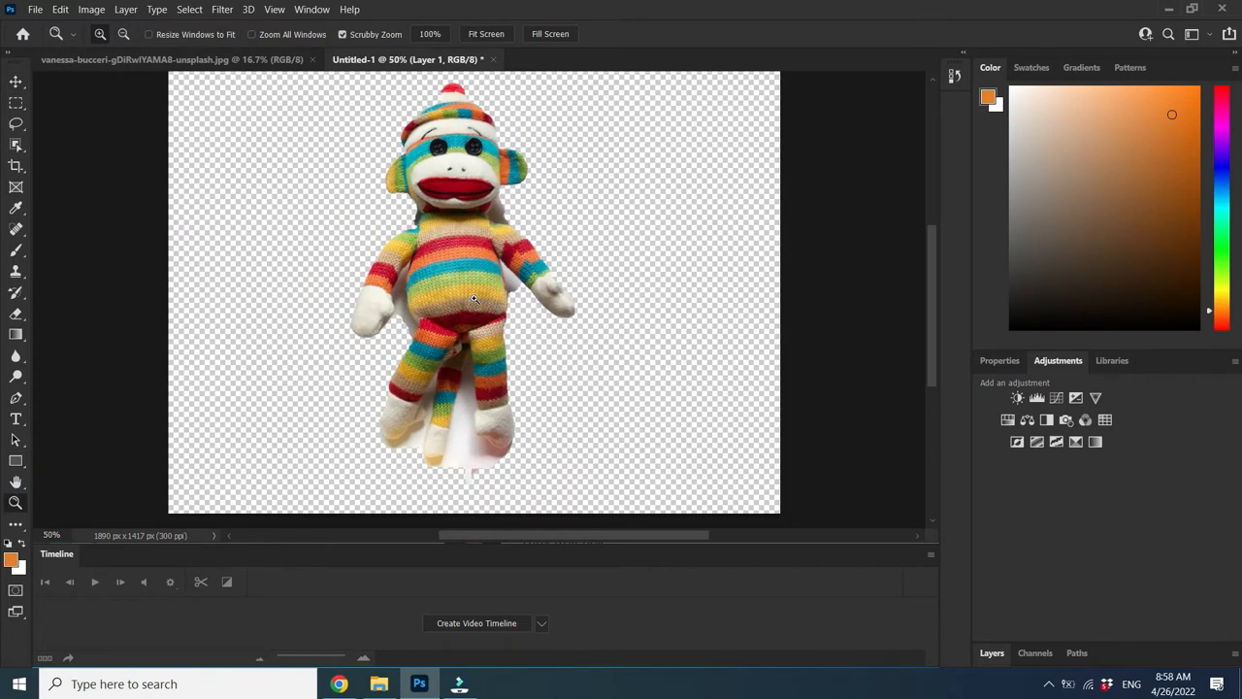
{"action": "left_click", "coordinate": [474, 299]}
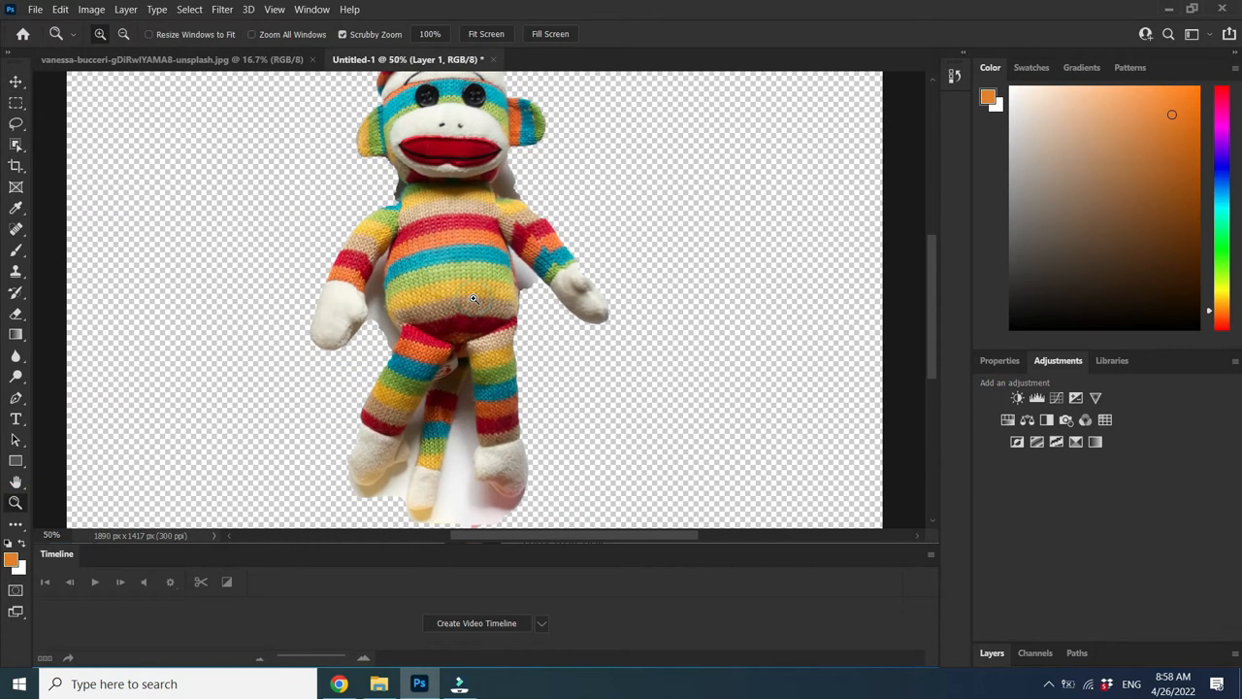
{"action": "left_click", "coordinate": [20, 319]}
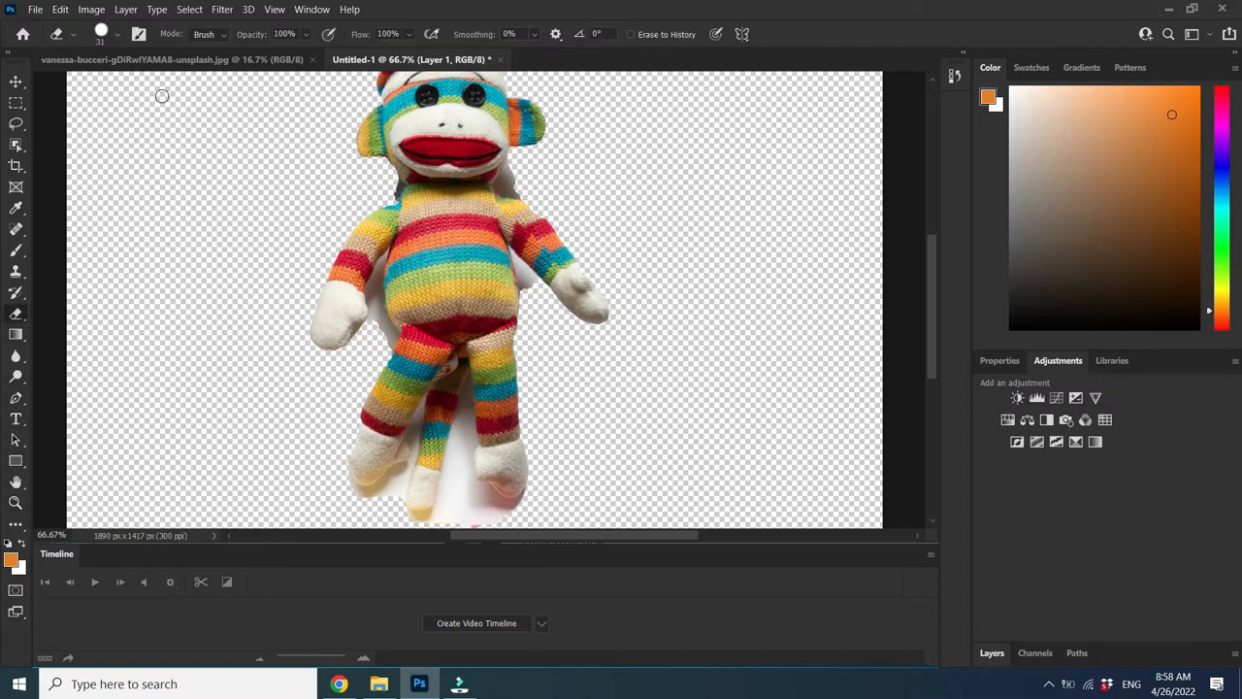
{"action": "mouse_move", "coordinate": [455, 491]}
{"action": "left_mouse_down"}
{"action": "mouse_move", "coordinate": [487, 527]}
{"action": "mouse_move", "coordinate": [464, 499]}
{"action": "mouse_move", "coordinate": [522, 504]}
{"action": "mouse_move", "coordinate": [492, 516]}
{"action": "left_mouse_up"}
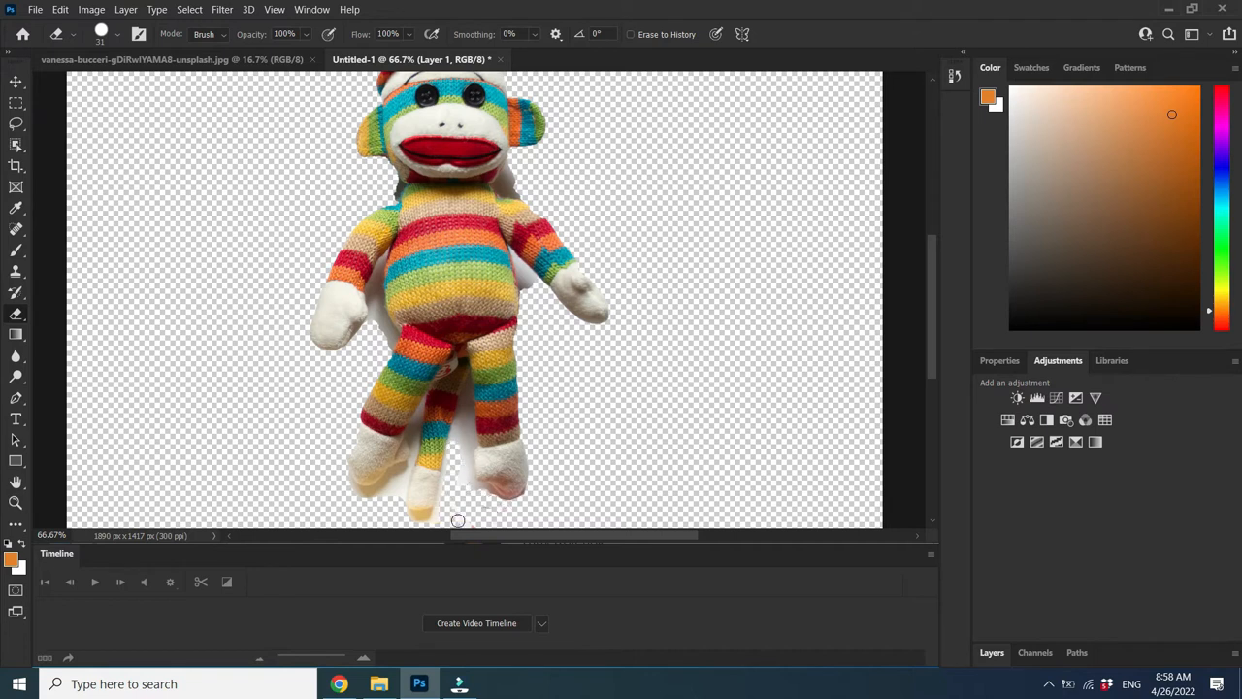
At 100% zoom with a 21 px eraser, remove shadow around the neck, arm and body
{"action": "left_click", "coordinate": [16, 502]}
{"action": "left_click", "coordinate": [422, 240]}
{"action": "key", "text": "e"}
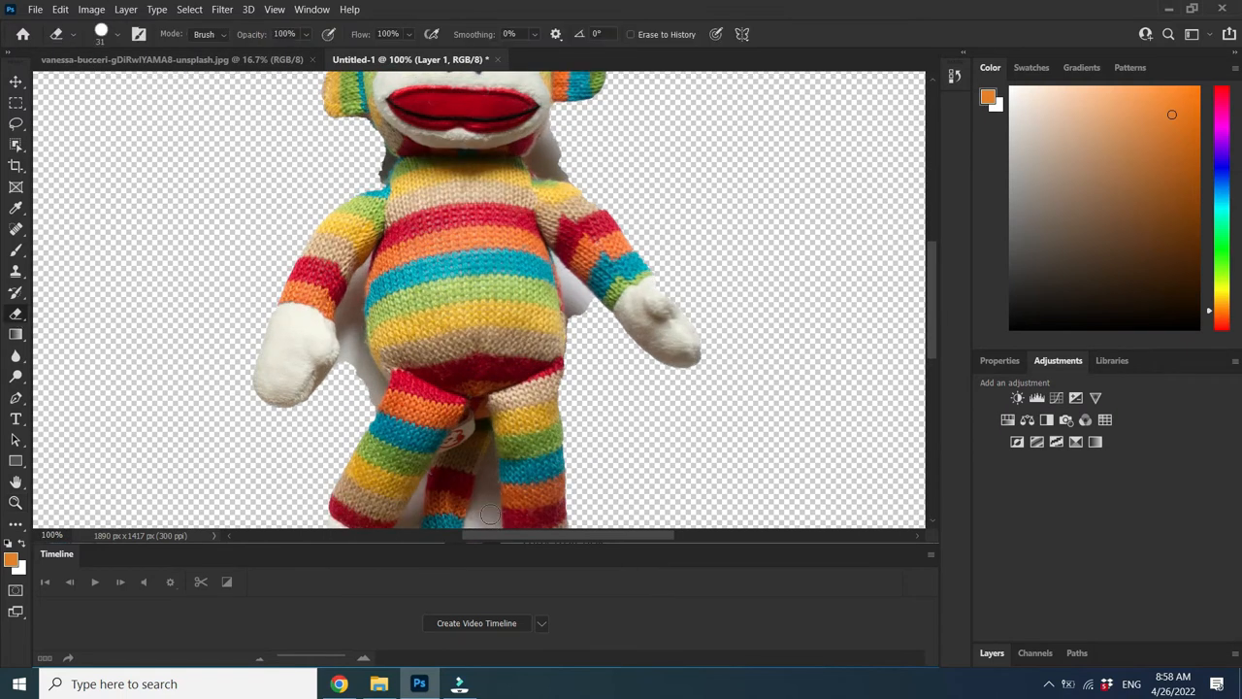
{"action": "left_click", "coordinate": [116, 35]}
{"action": "type", "text": "21"}
{"action": "key", "text": "Return"}
{"action": "left_click_drag", "start_coordinate": [546, 136], "coordinate": [542, 170]}
{"action": "left_click_drag", "start_coordinate": [388, 147], "coordinate": [374, 178]}
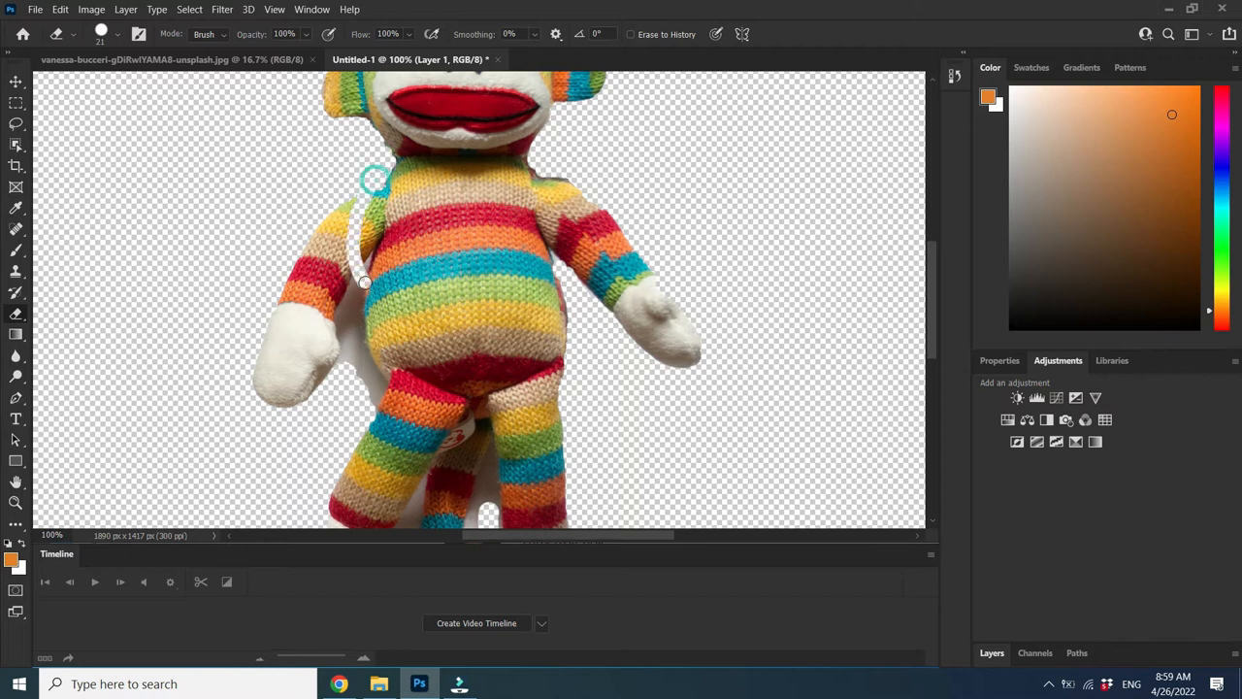
{"action": "mouse_move", "coordinate": [354, 289]}
{"action": "left_mouse_down"}
{"action": "mouse_move", "coordinate": [325, 382]}
{"action": "mouse_move", "coordinate": [355, 362]}
{"action": "mouse_move", "coordinate": [375, 401]}
{"action": "left_mouse_up"}
{"action": "left_click_drag", "start_coordinate": [349, 334], "coordinate": [377, 375]}
{"action": "mouse_move", "coordinate": [934, 334]}
{"action": "left_mouse_down"}
{"action": "mouse_move", "coordinate": [947, 387]}
{"action": "mouse_move", "coordinate": [950, 364]}
{"action": "left_mouse_up"}
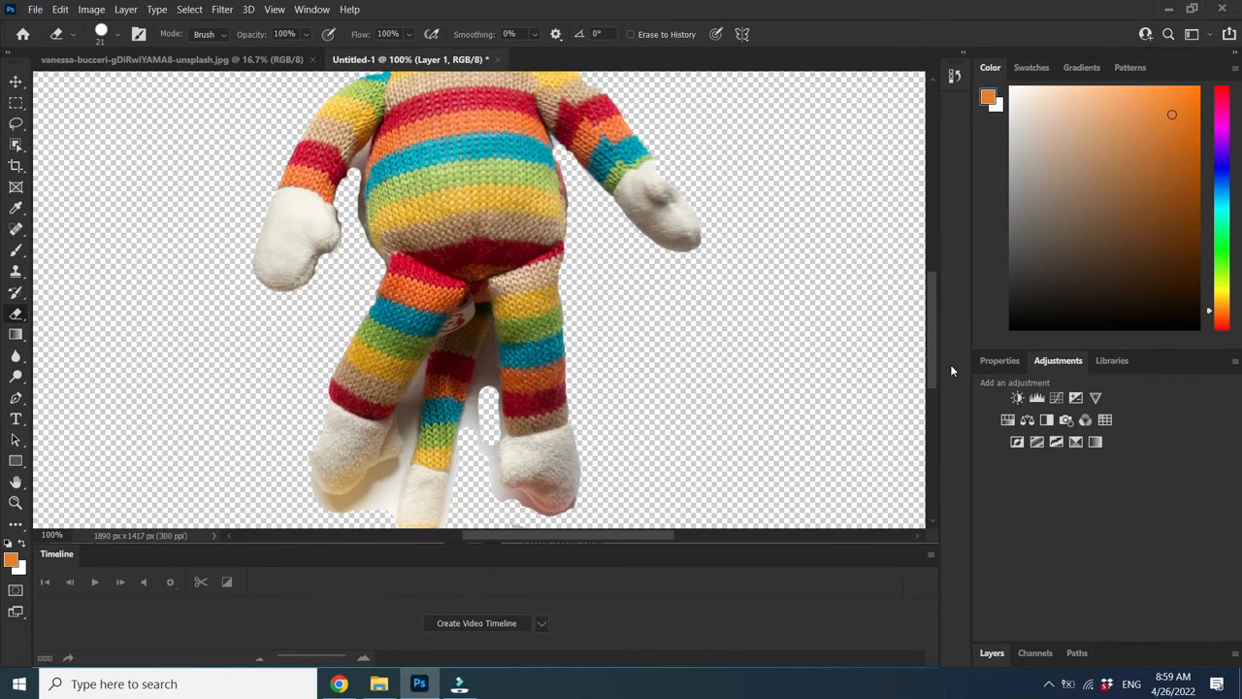
With a 15 px eraser, clear the shadow between the legs and under the left foot
{"action": "left_click", "coordinate": [119, 35]}
{"action": "left_click_drag", "start_coordinate": [101, 86], "coordinate": [97, 85]}
{"action": "left_click", "coordinate": [360, 157]}
{"action": "mouse_move", "coordinate": [488, 354]}
{"action": "left_mouse_down"}
{"action": "mouse_move", "coordinate": [467, 424]}
{"action": "mouse_move", "coordinate": [492, 462]}
{"action": "mouse_move", "coordinate": [497, 423]}
{"action": "mouse_move", "coordinate": [493, 477]}
{"action": "left_mouse_up"}
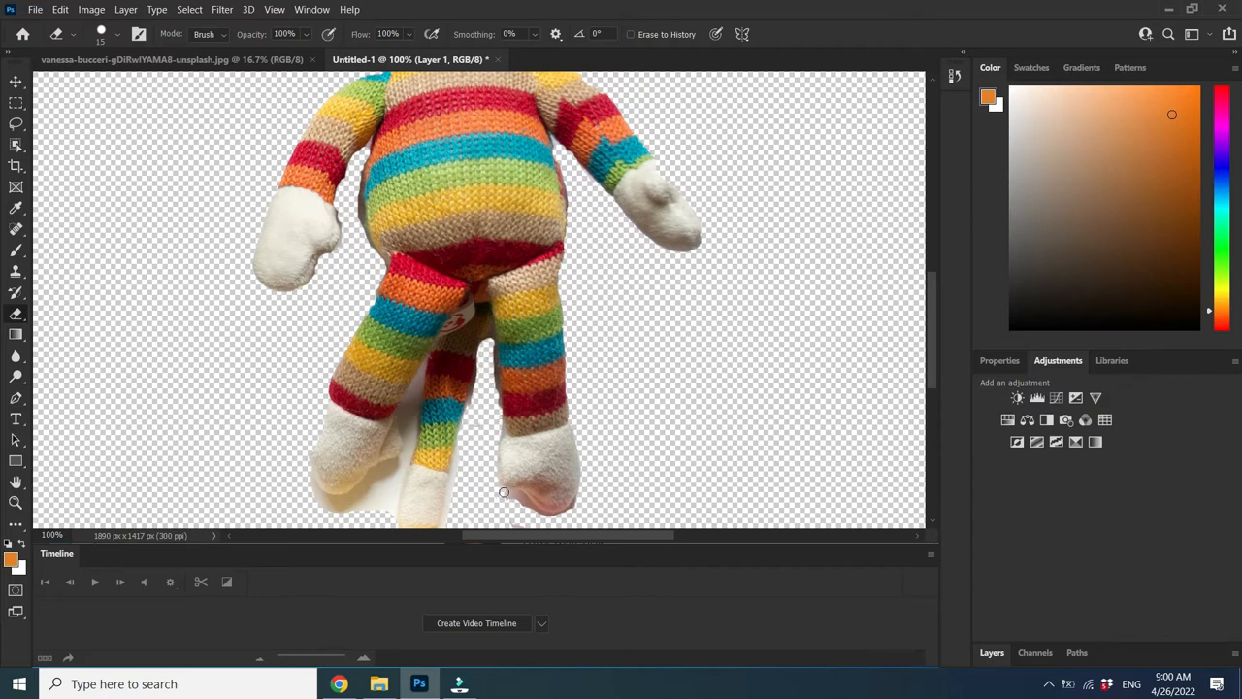
{"action": "mouse_move", "coordinate": [319, 488]}
{"action": "left_mouse_down"}
{"action": "mouse_move", "coordinate": [354, 498]}
{"action": "mouse_move", "coordinate": [398, 480]}
{"action": "mouse_move", "coordinate": [386, 468]}
{"action": "mouse_move", "coordinate": [390, 488]}
{"action": "left_mouse_up"}
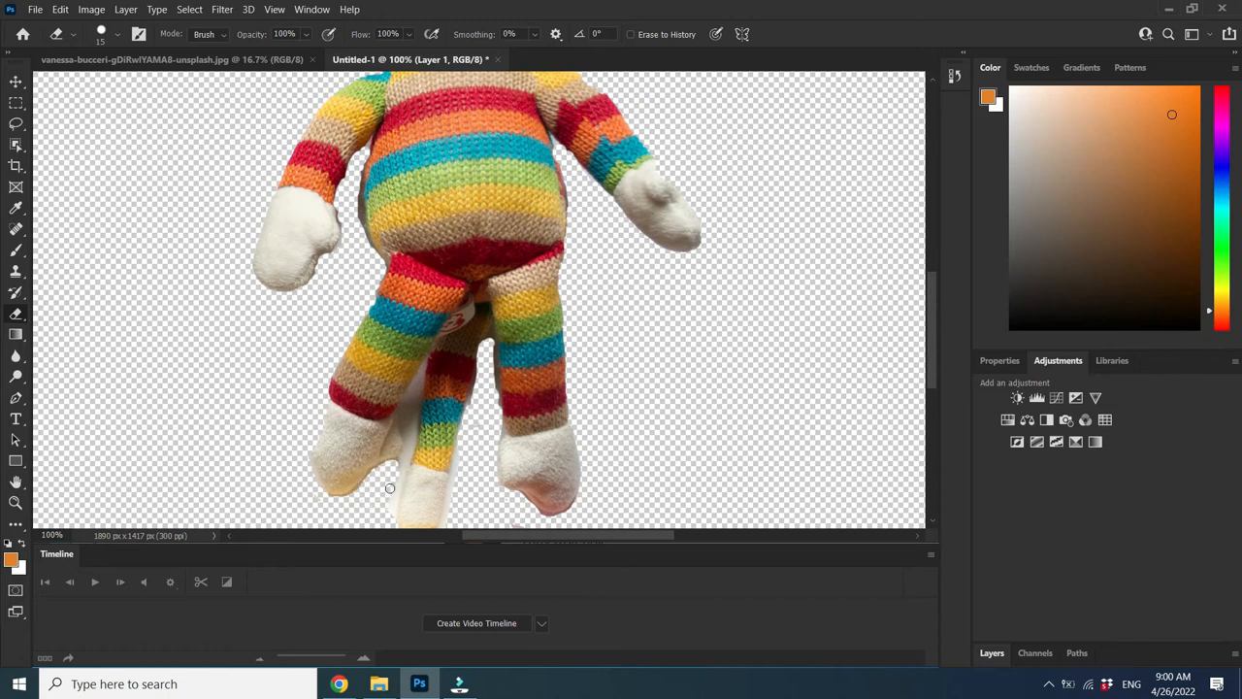
{"action": "mouse_move", "coordinate": [410, 395]}
{"action": "left_mouse_down"}
{"action": "mouse_move", "coordinate": [395, 483]}
{"action": "mouse_move", "coordinate": [409, 405]}
{"action": "left_mouse_up"}
With a 7 px eraser, trim the yellowish inner foot bottom and reset the foreground to black
{"action": "left_click", "coordinate": [117, 34]}
{"action": "left_click_drag", "start_coordinate": [98, 86], "coordinate": [94, 89]}
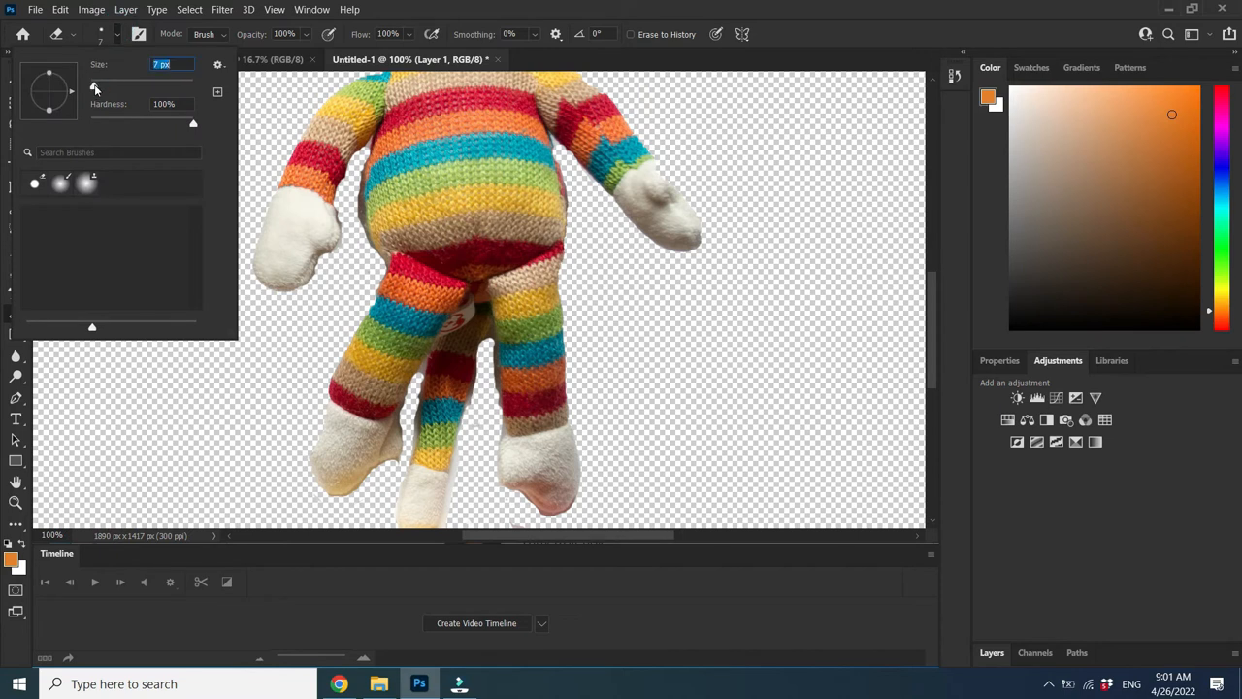
{"action": "left_click", "coordinate": [423, 366]}
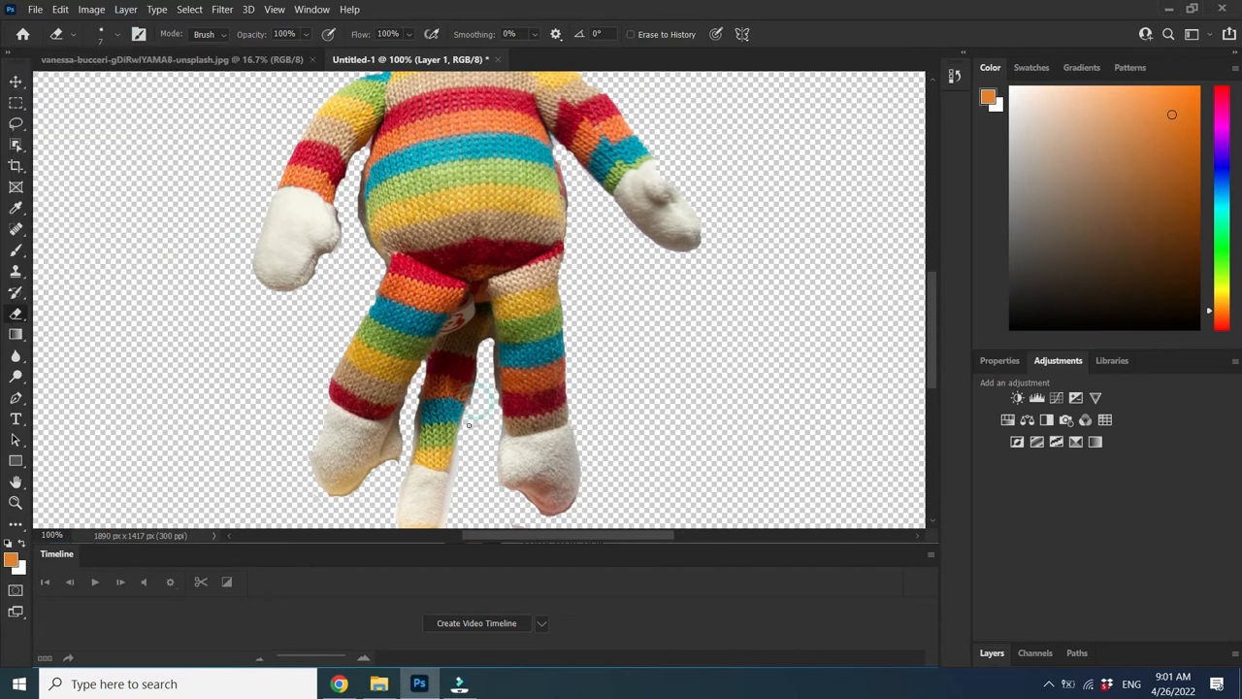
{"action": "scroll", "coordinate": [440, 422], "scroll_direction": "down", "scroll_amount": 3}
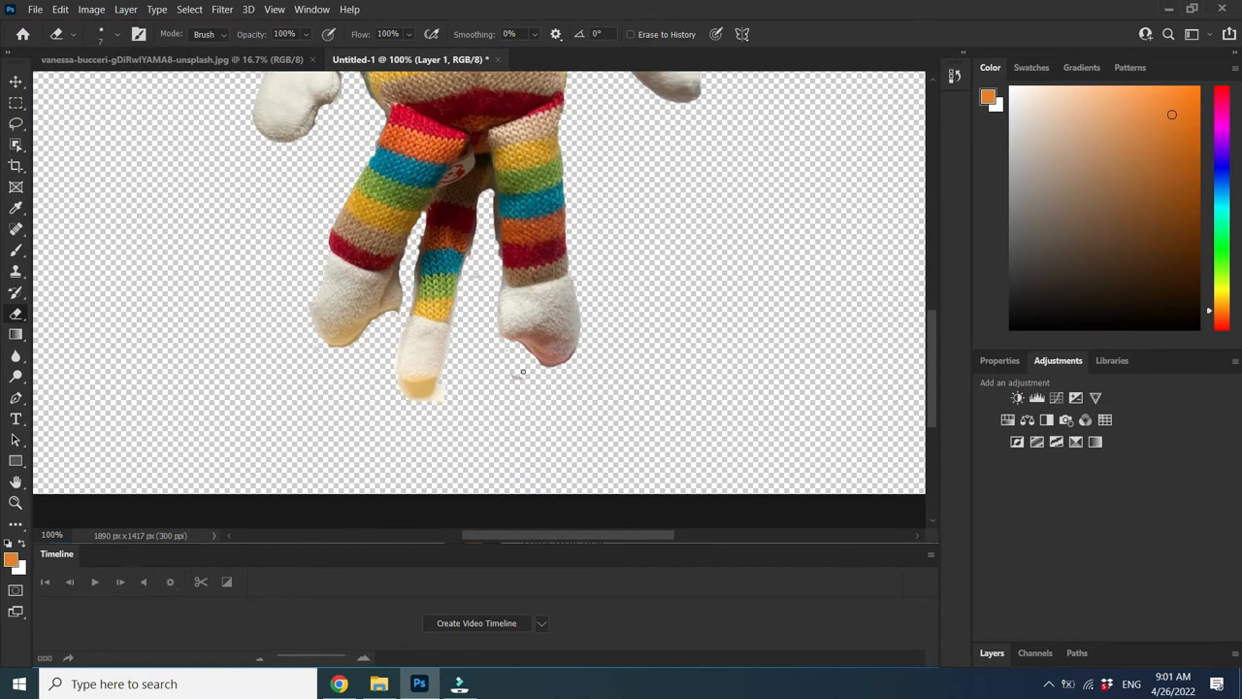
{"action": "left_click_drag", "start_coordinate": [440, 381], "coordinate": [407, 398]}
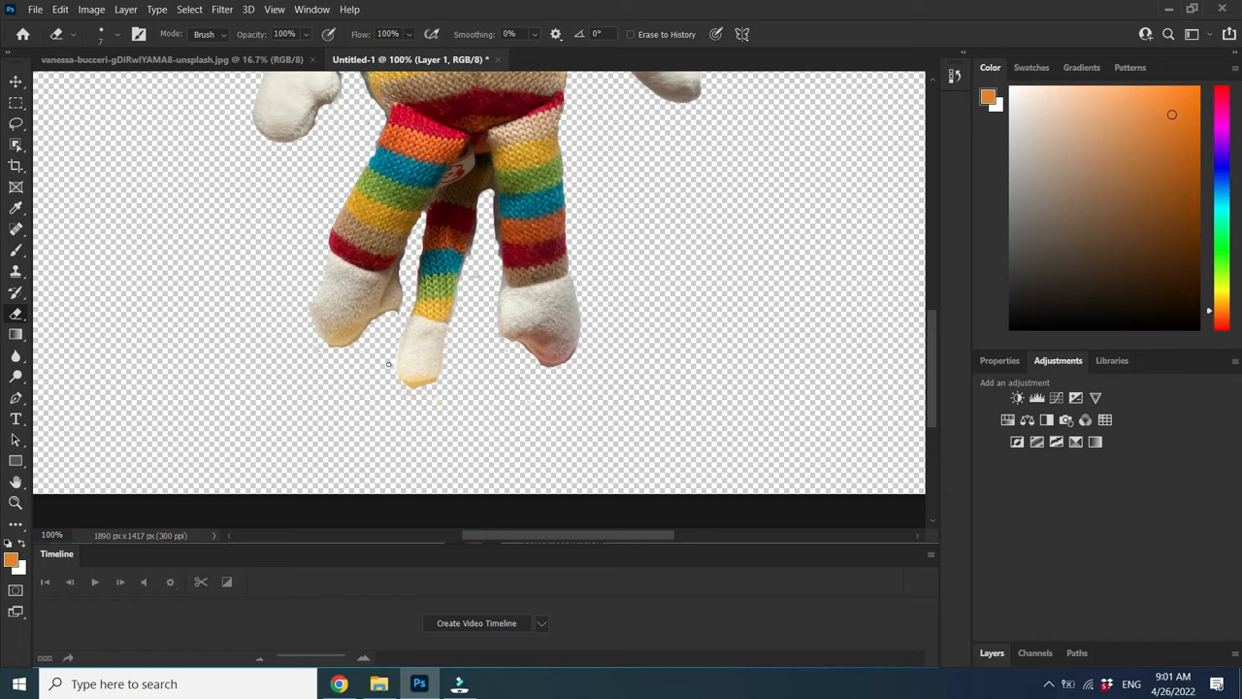
{"action": "left_click", "coordinate": [1081, 303]}
{"action": "left_click_drag", "start_coordinate": [931, 405], "coordinate": [930, 292]}
Zoom out to 33.3% to view the whole monkey
{"action": "left_click", "coordinate": [15, 502]}
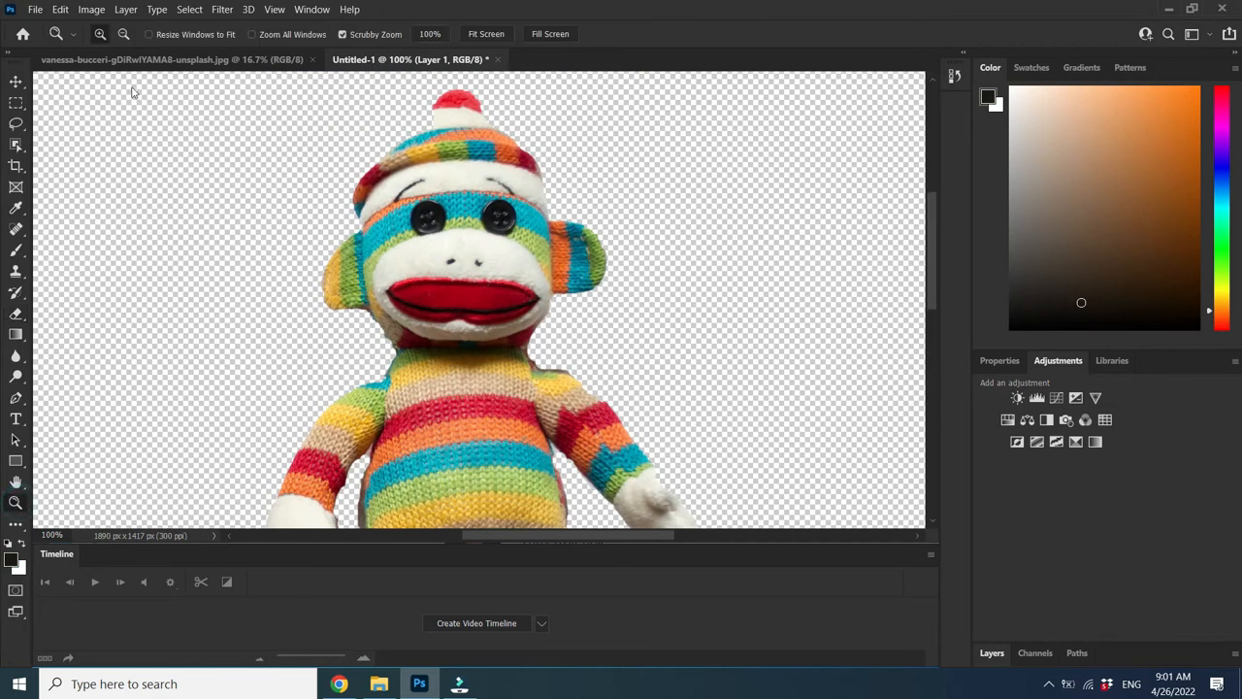
{"action": "left_click", "coordinate": [124, 34]}
{"action": "left_click", "coordinate": [261, 227]}
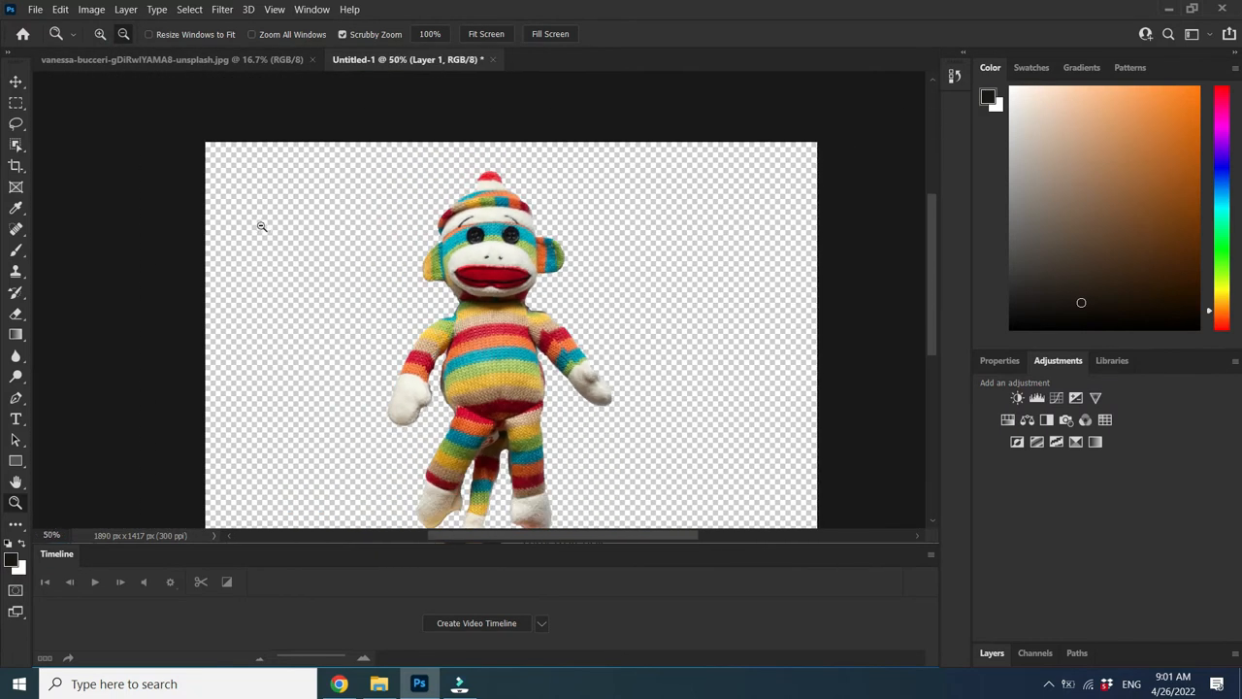
{"action": "left_click", "coordinate": [354, 289]}
Bring up Save As and look through the available file formats
{"action": "left_click", "coordinate": [34, 8]}
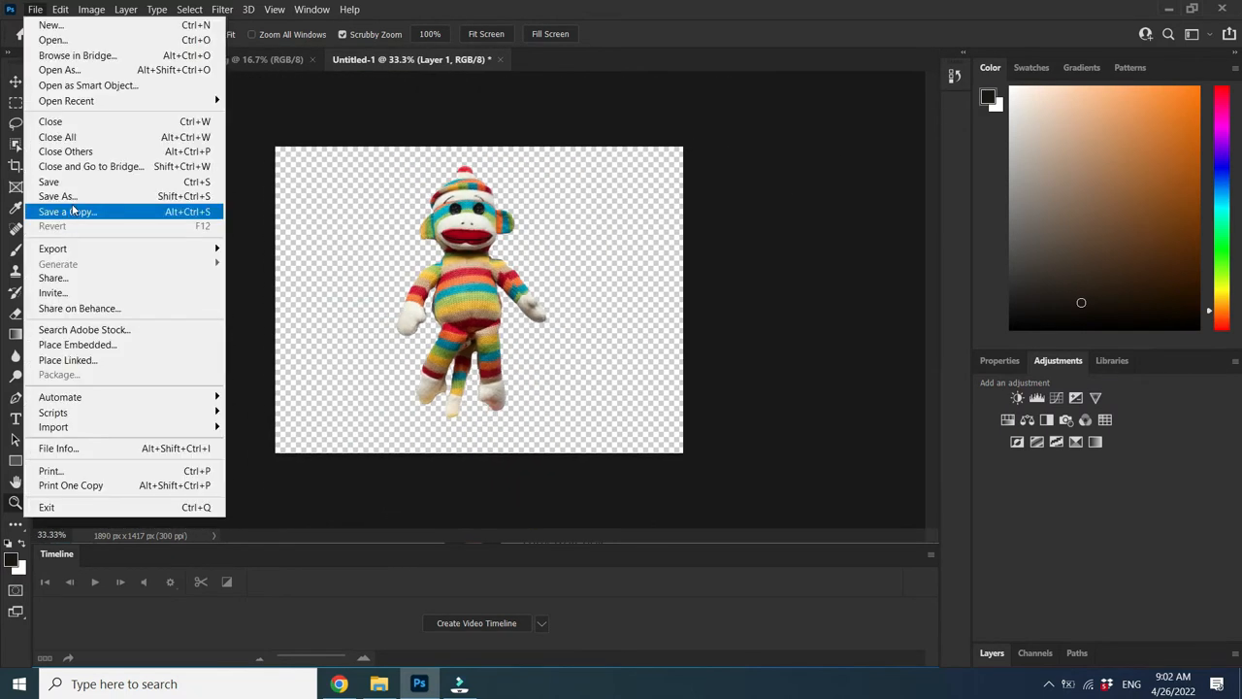
{"action": "left_click", "coordinate": [78, 198]}
{"action": "left_click", "coordinate": [398, 322]}
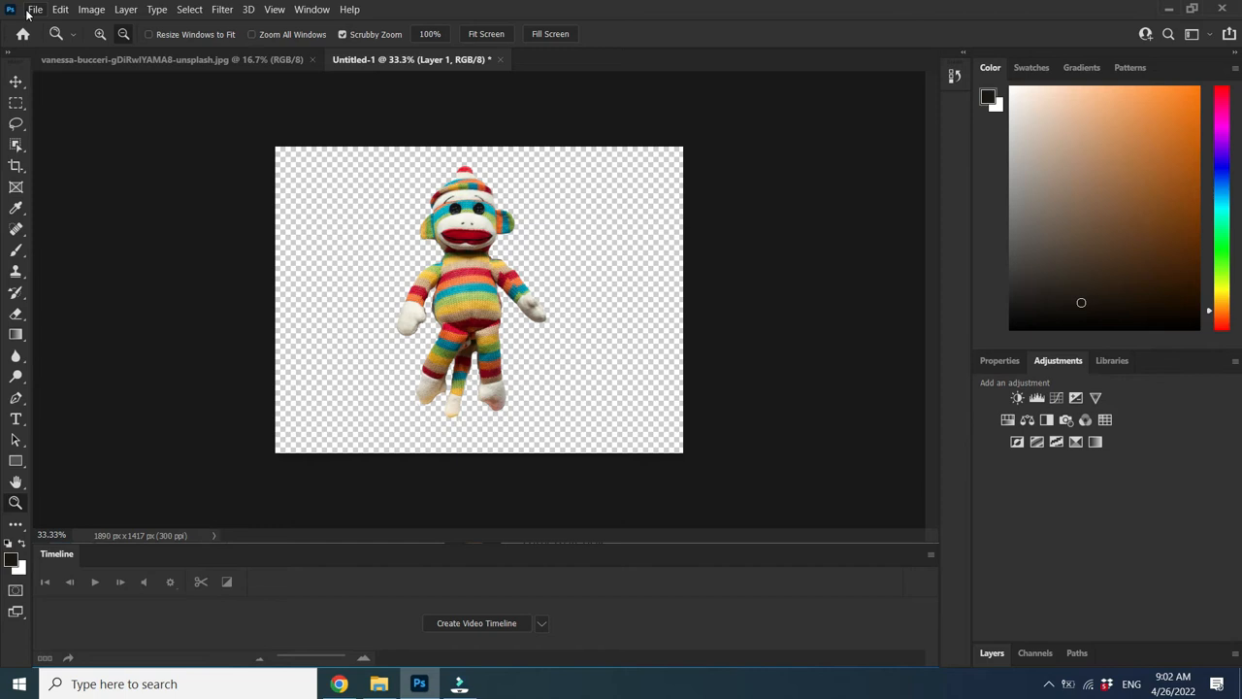
Open the couch photo michael-oxendine-JeFfOPjkN_Q-unsplash.jpg from Downloads
{"action": "key", "text": "ctrl+o"}
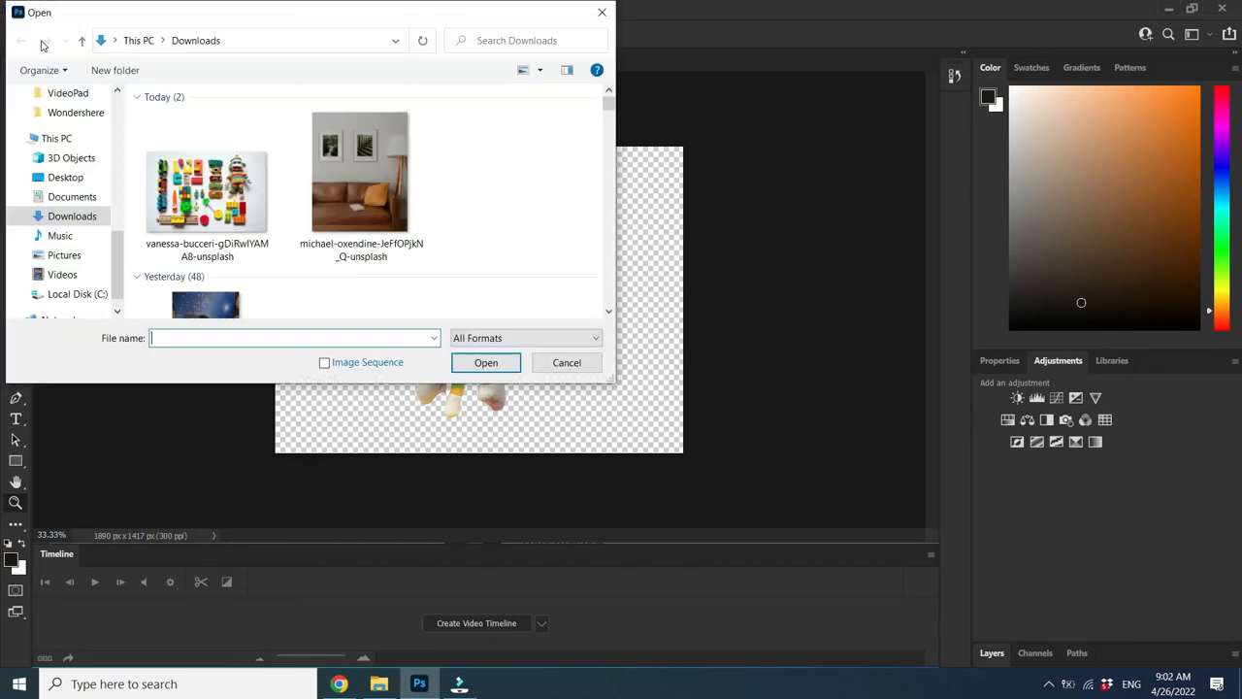
{"action": "left_click", "coordinate": [408, 229]}
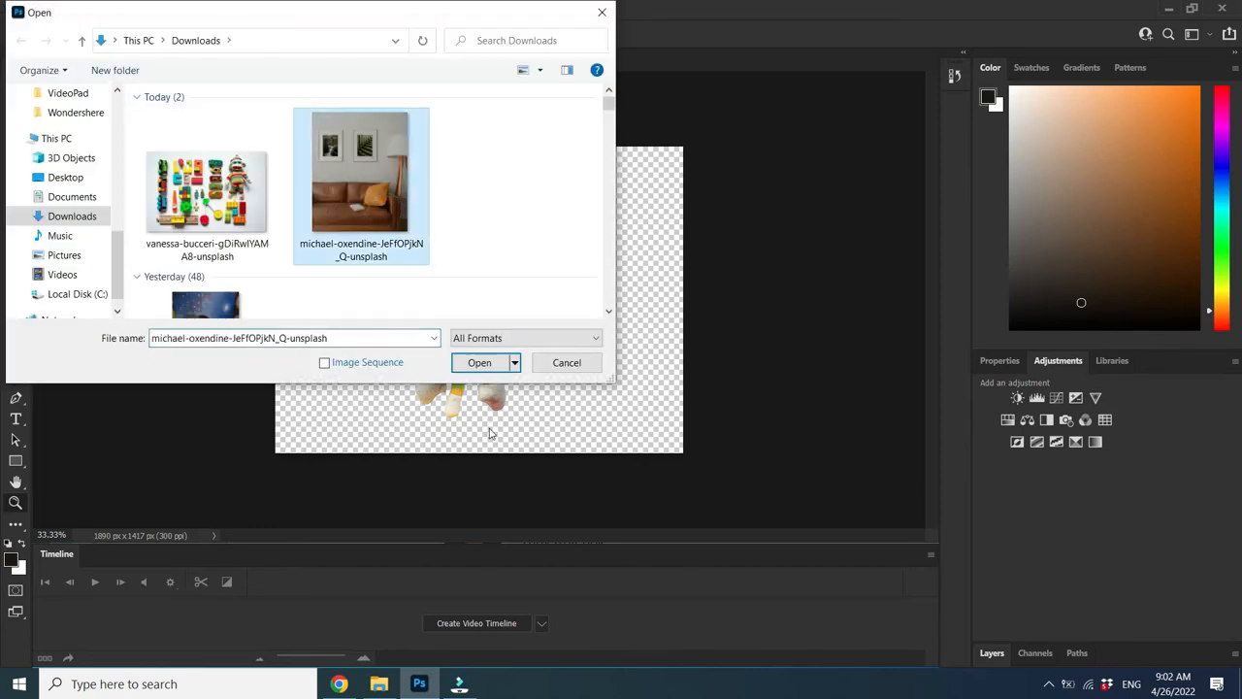
{"action": "left_click", "coordinate": [501, 365]}
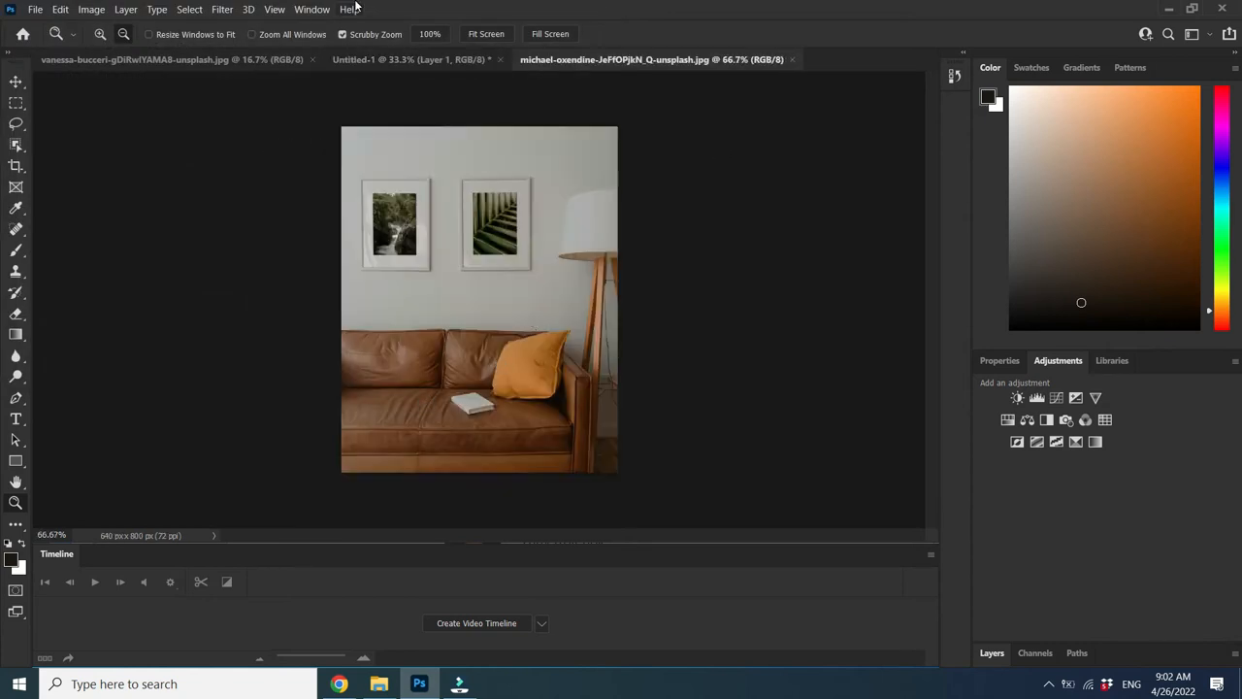
Copy the sock monkey cutout and paste it onto the couch photo
{"action": "left_click", "coordinate": [388, 61]}
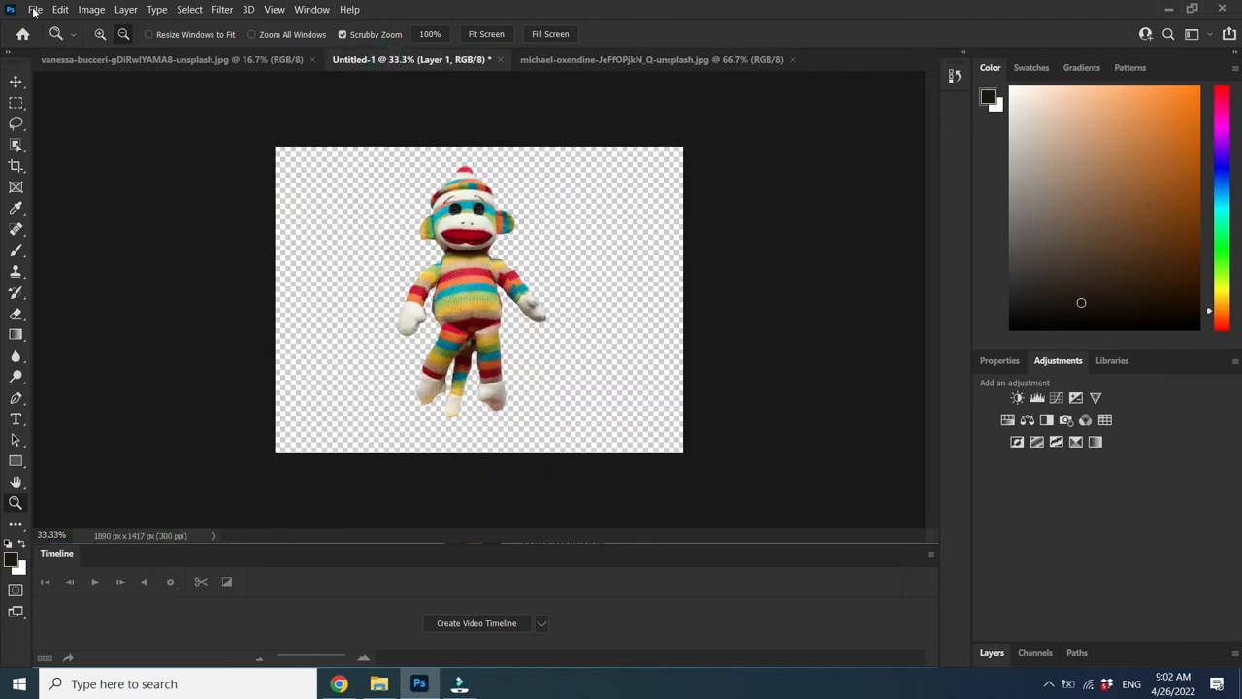
{"action": "left_click", "coordinate": [61, 9]}
{"action": "left_click", "coordinate": [91, 118]}
{"action": "left_click", "coordinate": [669, 62]}
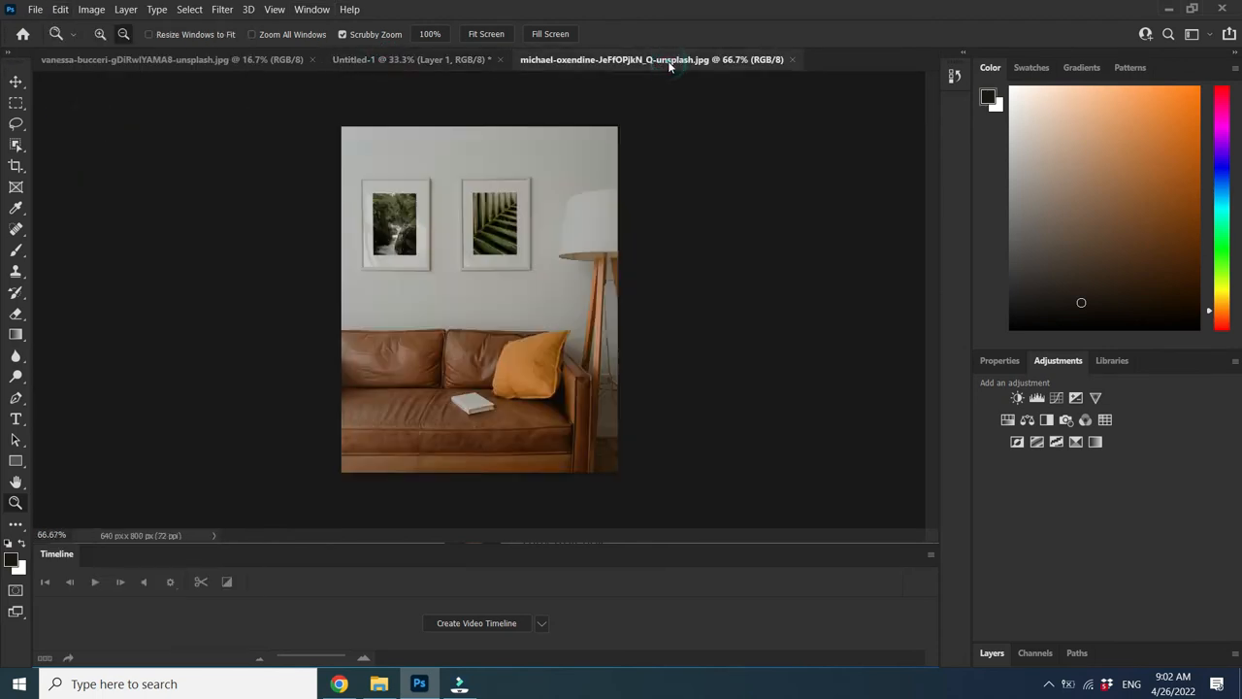
{"action": "left_click", "coordinate": [60, 9]}
{"action": "left_click", "coordinate": [96, 142]}
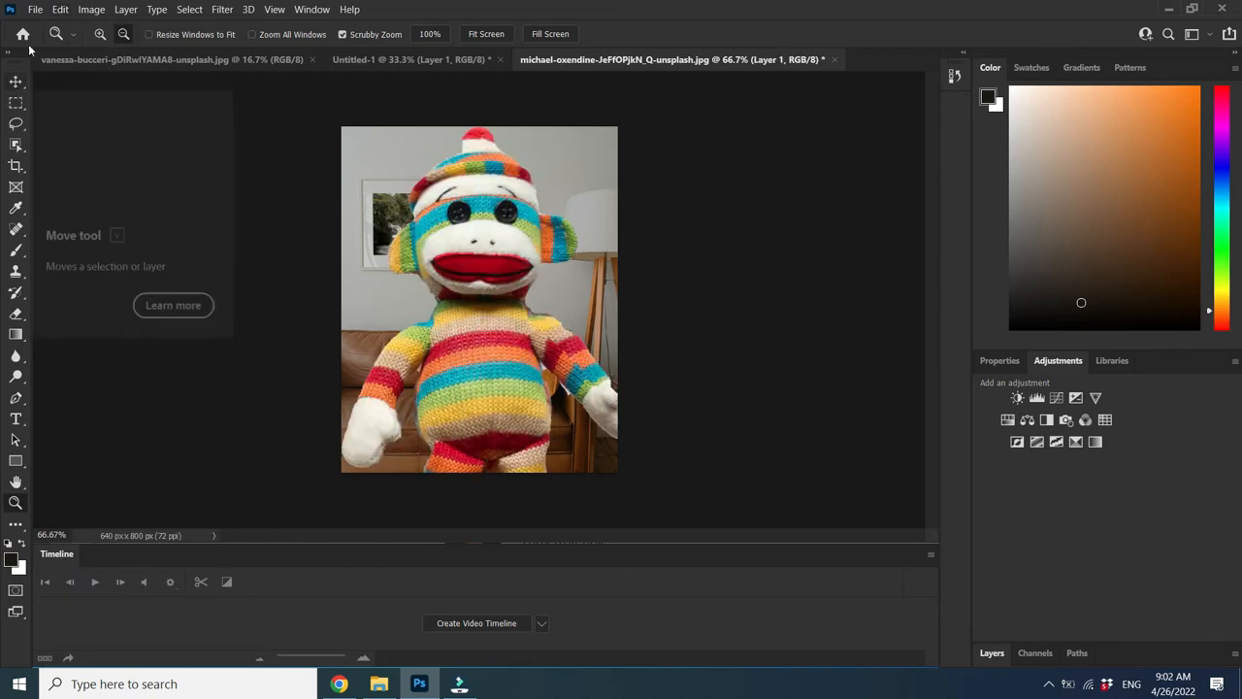
Scale the monkey to about 21% and place it on the couch's left seat
{"action": "left_click", "coordinate": [60, 9]}
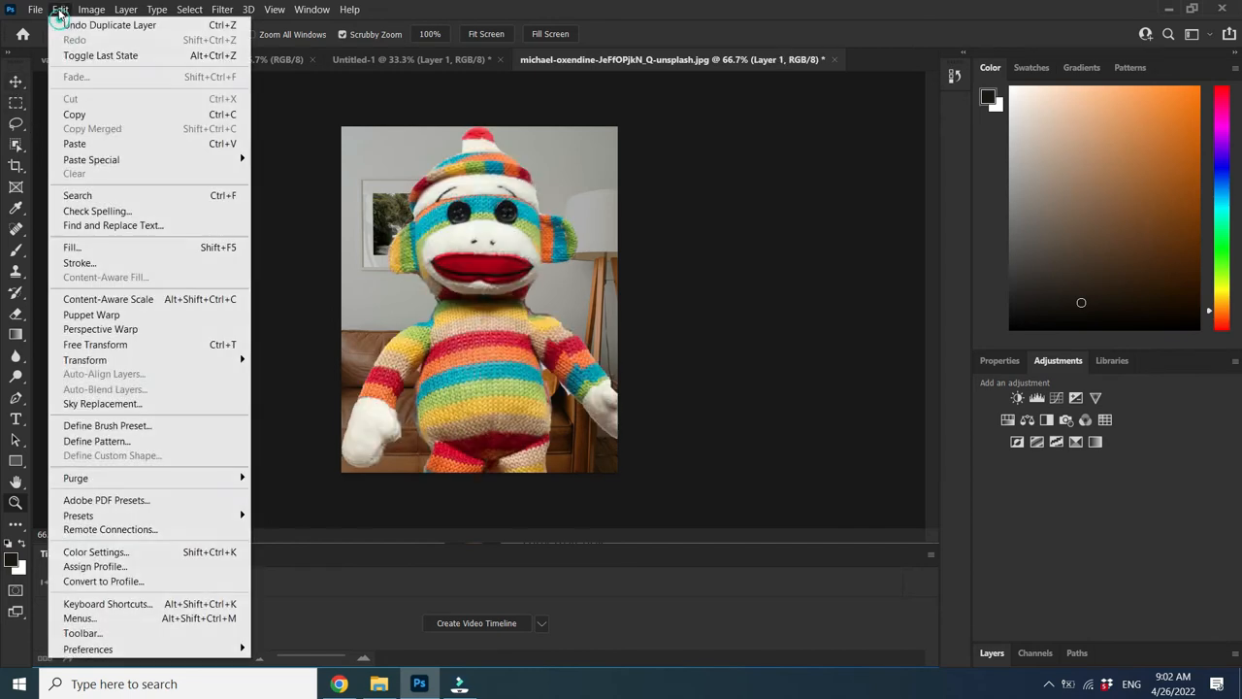
{"action": "left_click", "coordinate": [125, 344]}
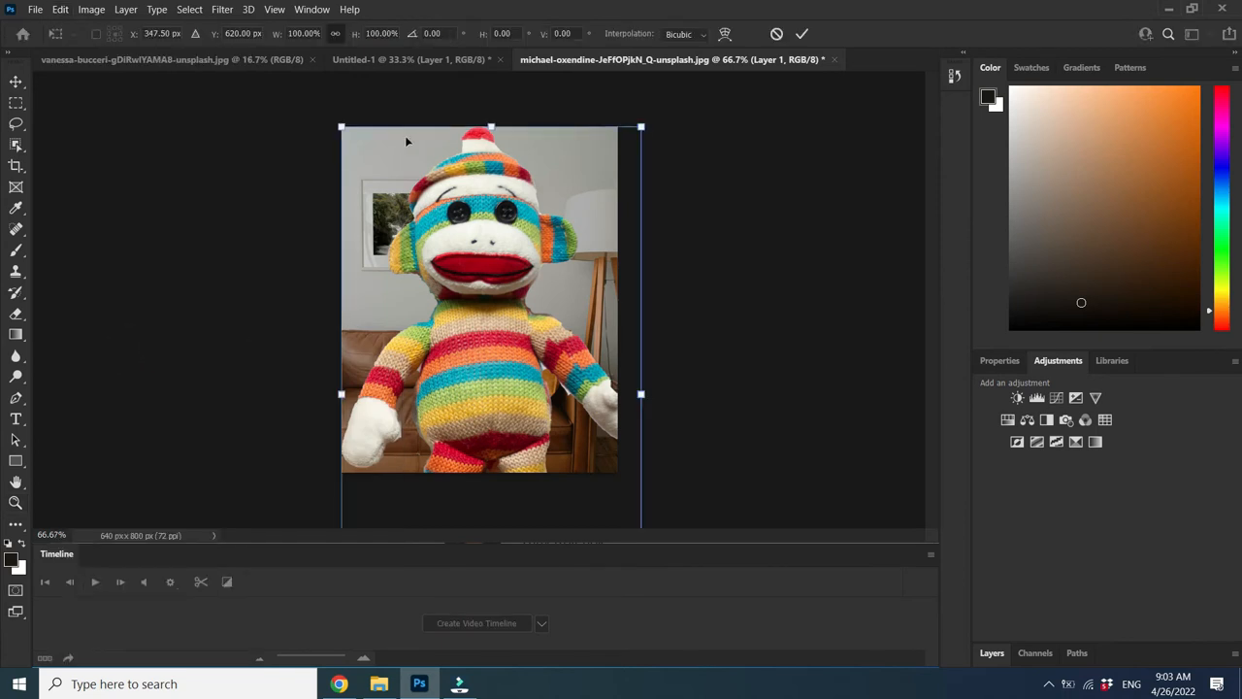
{"action": "left_click_drag", "start_coordinate": [339, 125], "coordinate": [477, 368]}
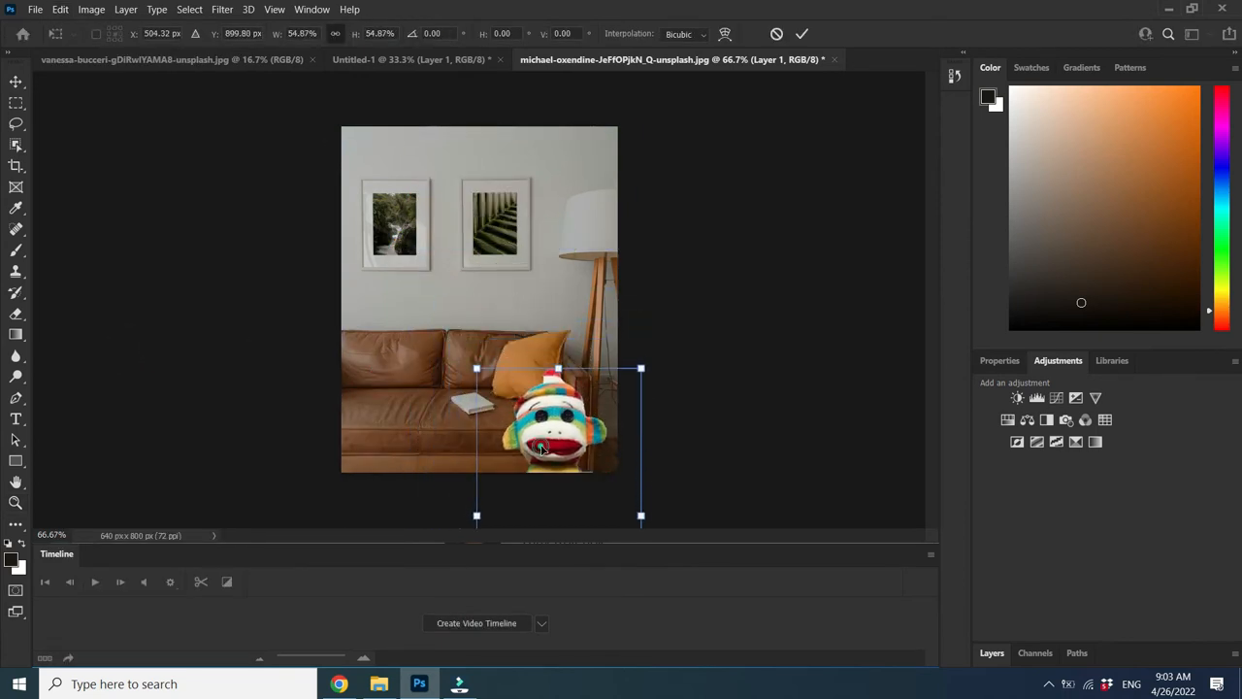
{"action": "left_click_drag", "start_coordinate": [540, 445], "coordinate": [396, 324]}
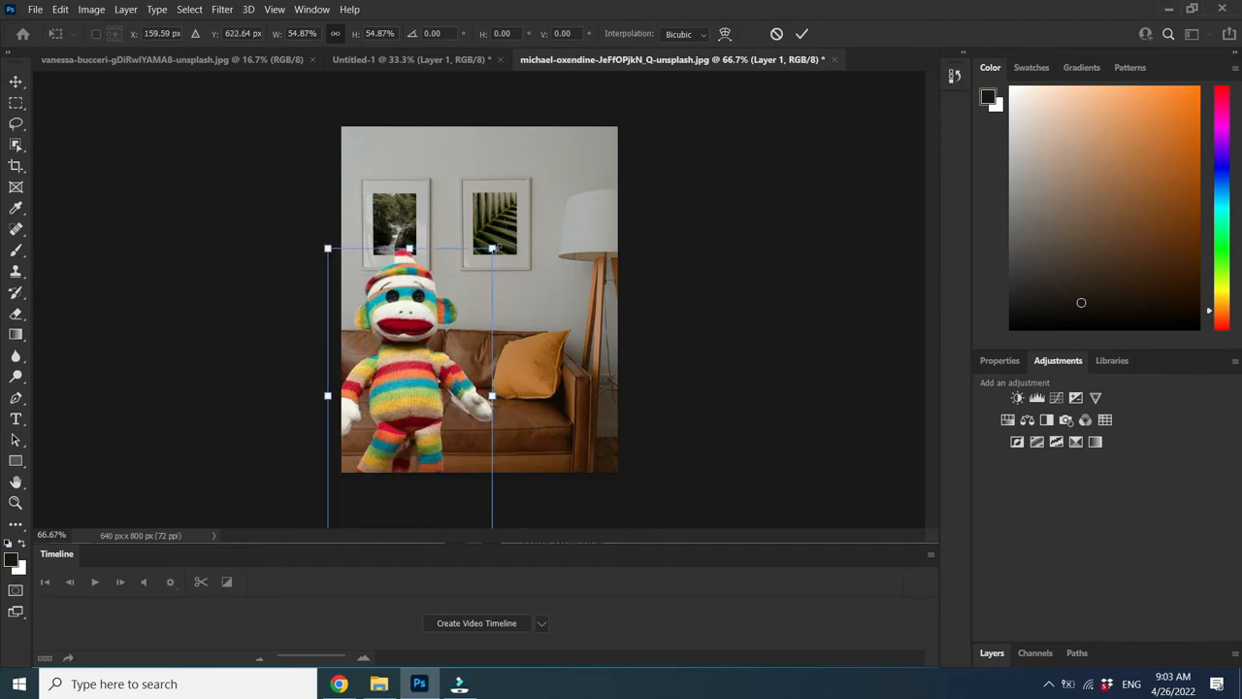
{"action": "left_click_drag", "start_coordinate": [493, 248], "coordinate": [403, 407]}
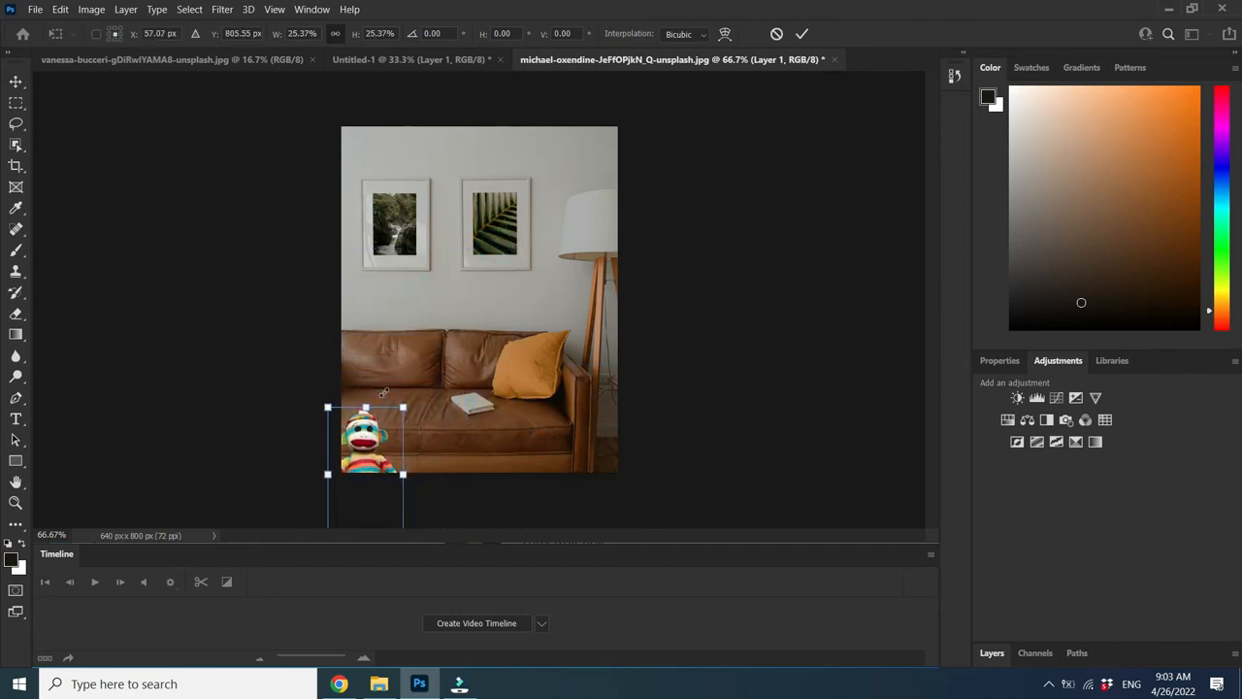
{"action": "left_click_drag", "start_coordinate": [369, 456], "coordinate": [396, 339]}
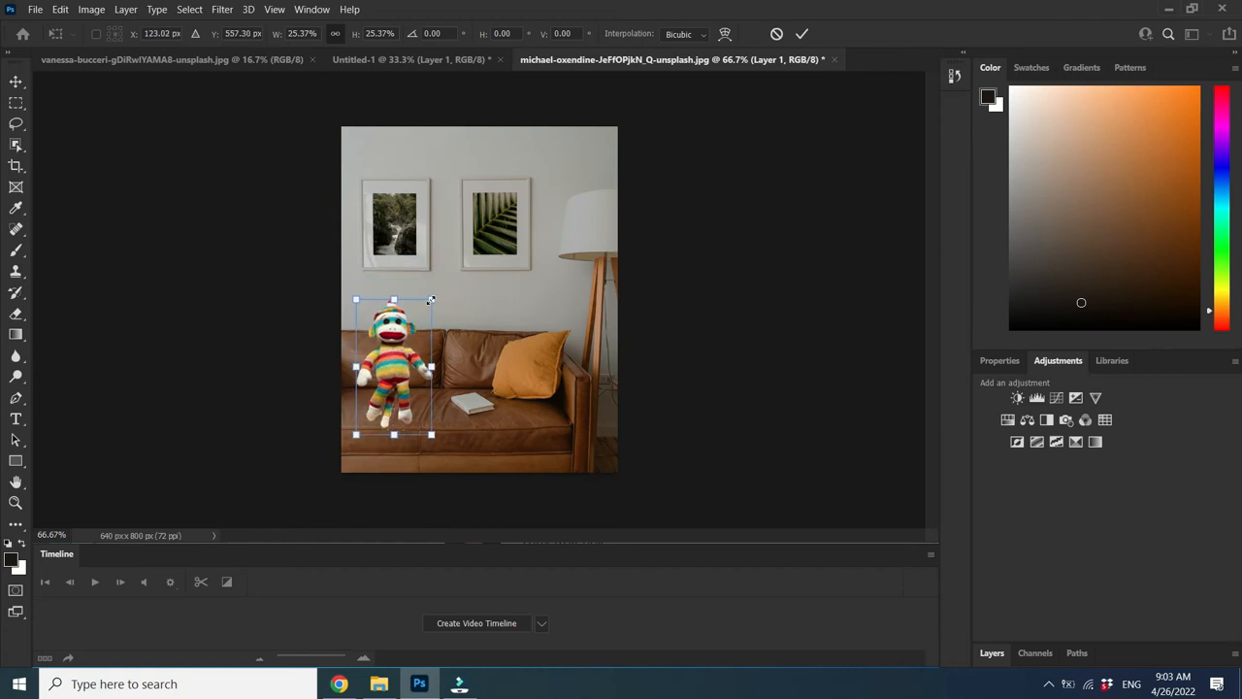
{"action": "left_click_drag", "start_coordinate": [430, 293], "coordinate": [419, 323]}
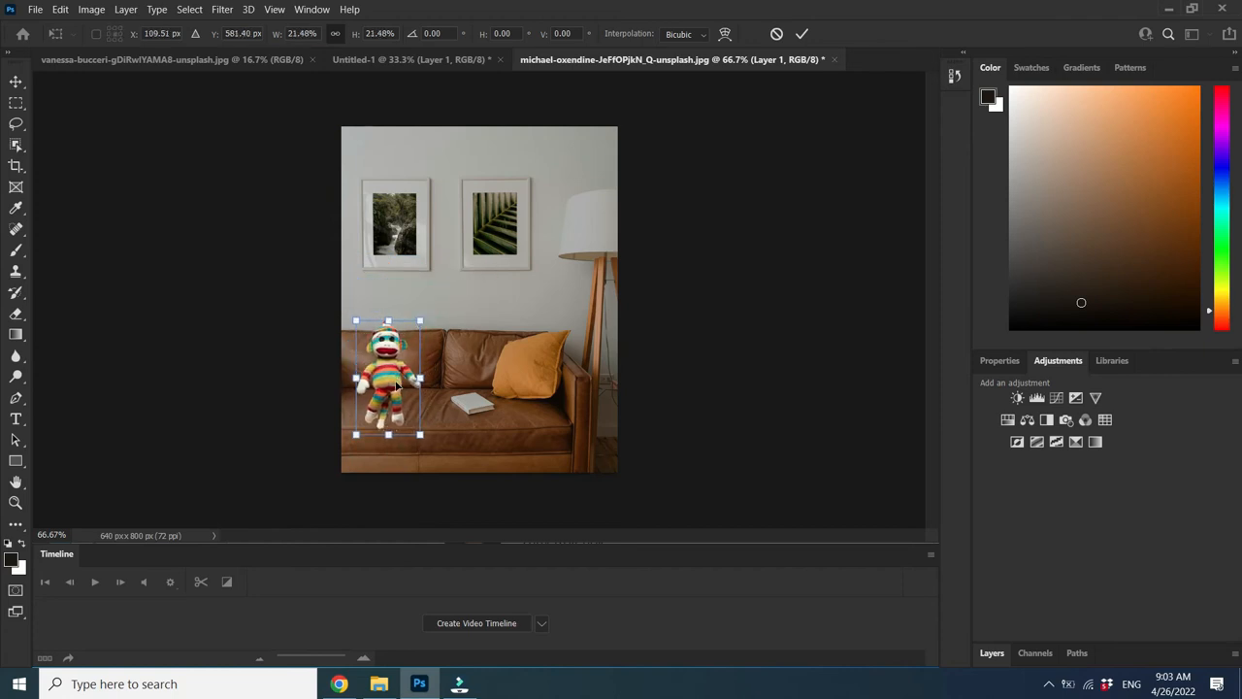
{"action": "left_click_drag", "start_coordinate": [396, 385], "coordinate": [401, 383]}
{"action": "left_click", "coordinate": [802, 34]}
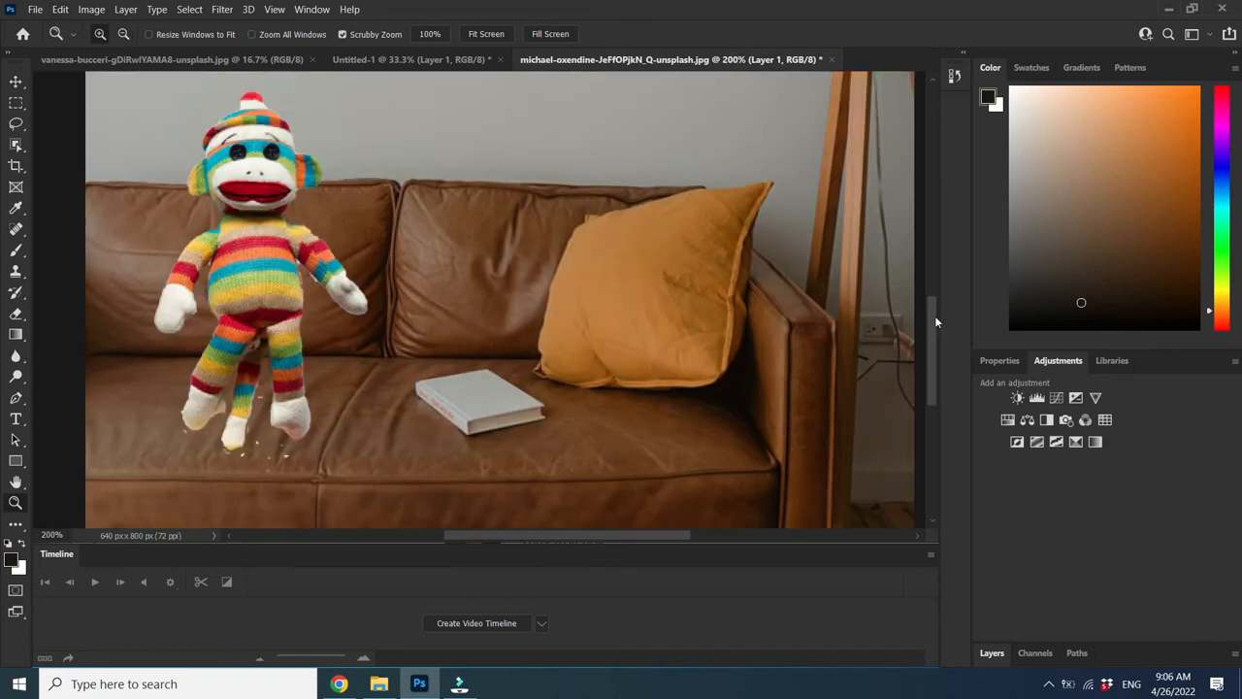
Erase the three stray white specks beside the monkey's legs and feet
{"action": "mouse_move", "coordinate": [935, 315]}
{"action": "left_mouse_down"}
{"action": "mouse_move", "coordinate": [935, 333]}
{"action": "mouse_move", "coordinate": [934, 320]}
{"action": "left_mouse_up"}
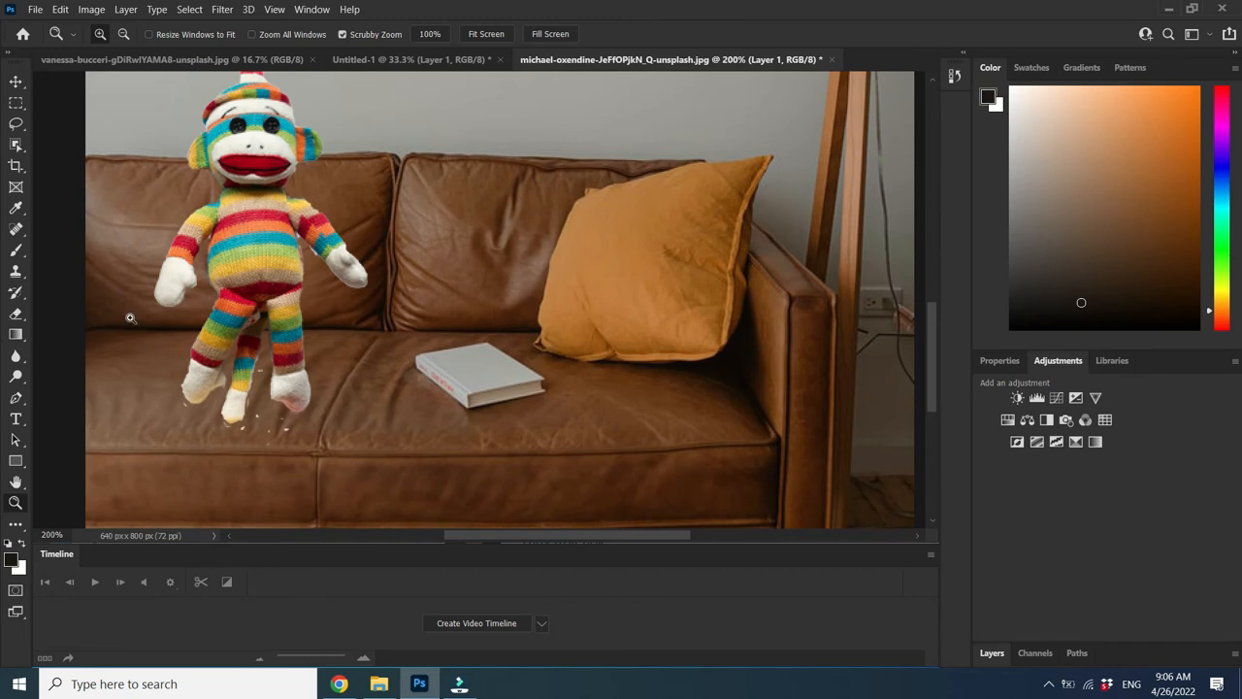
{"action": "left_click", "coordinate": [16, 314]}
{"action": "left_click", "coordinate": [257, 416]}
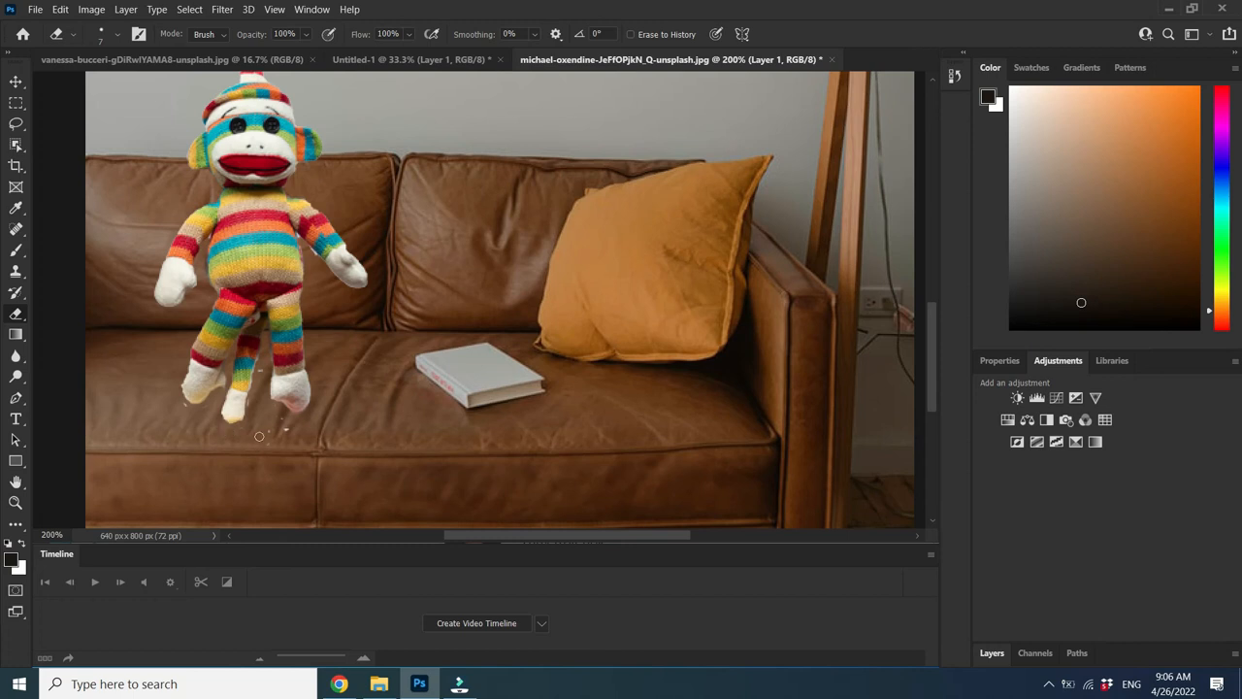
{"action": "left_click", "coordinate": [260, 369]}
{"action": "left_click", "coordinate": [286, 426]}
{"action": "left_click", "coordinate": [58, 8]}
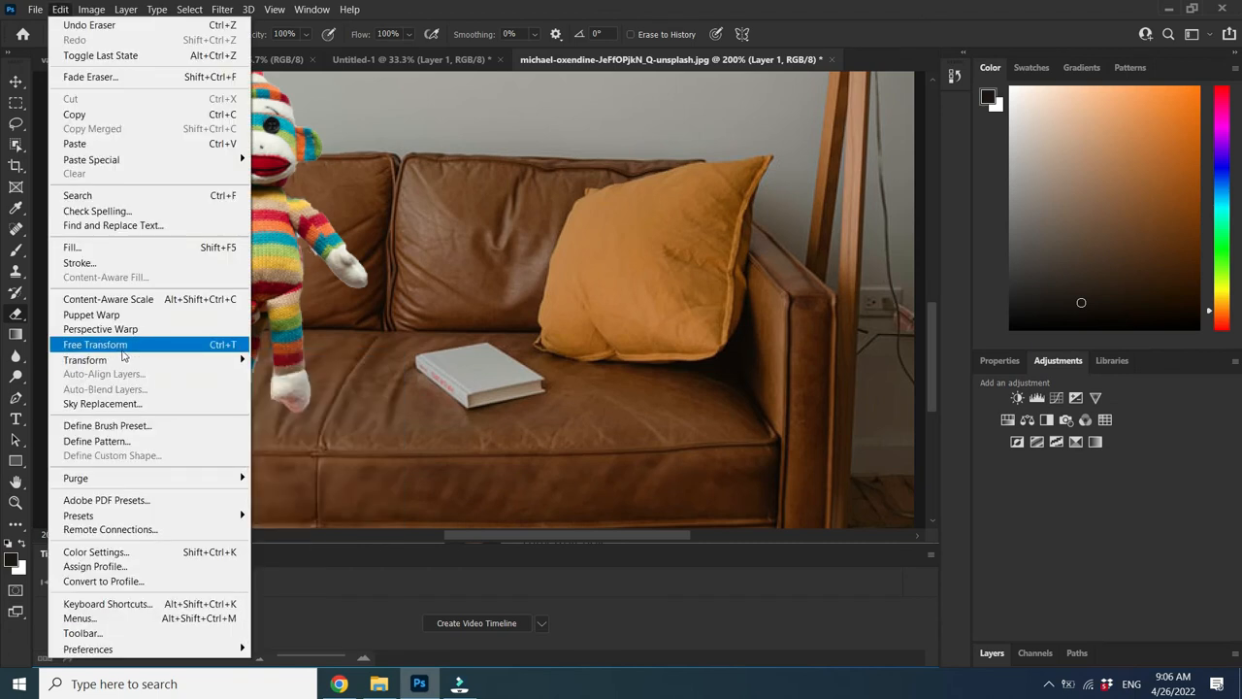
Move the monkey down onto the seat cushion, then lasso around its legs and feet
{"action": "left_click", "coordinate": [136, 350]}
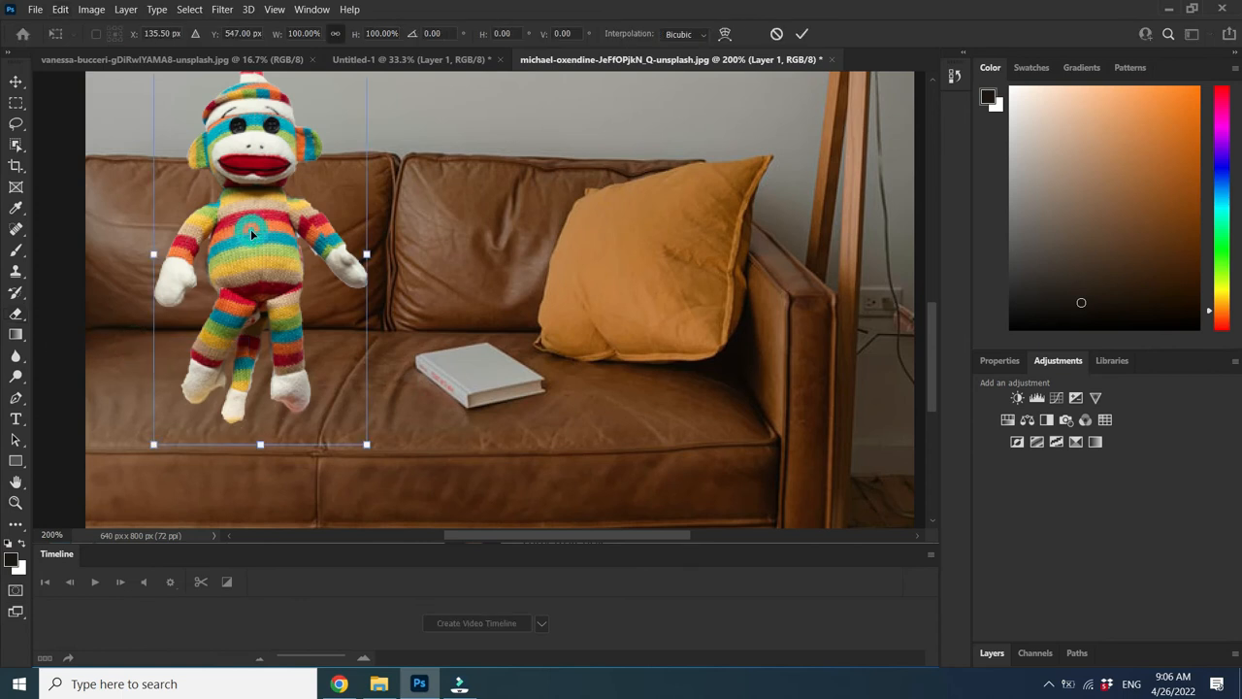
{"action": "left_click_drag", "start_coordinate": [251, 229], "coordinate": [250, 287]}
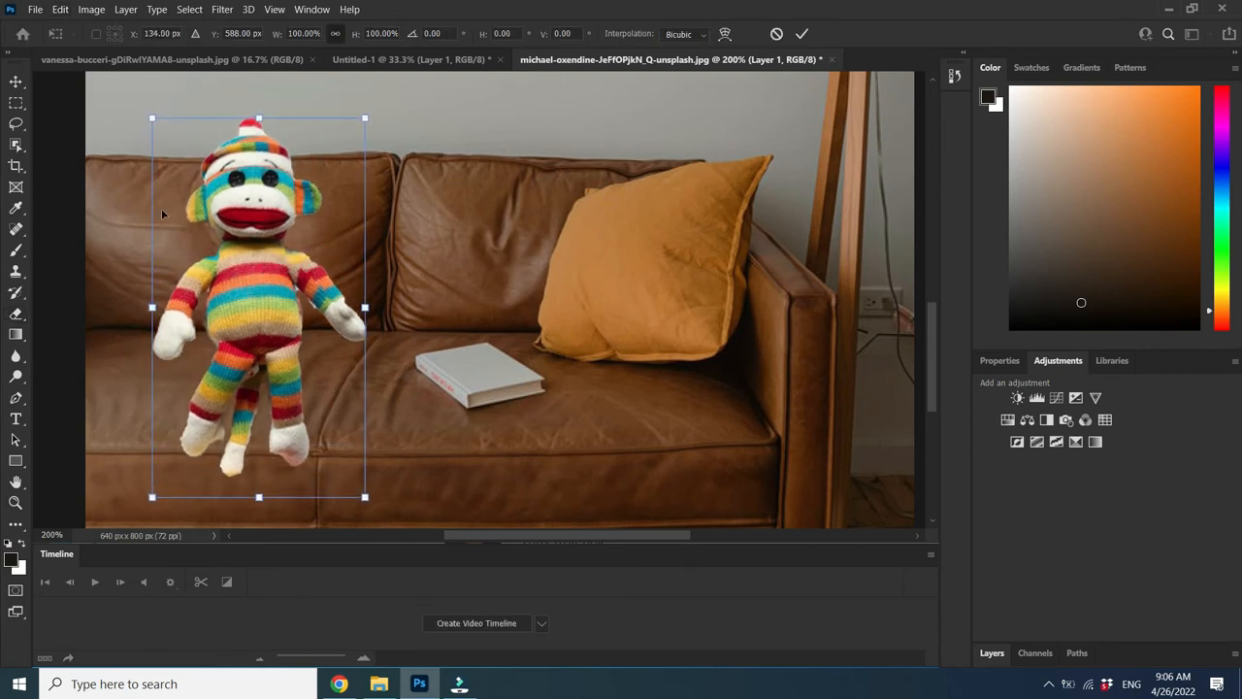
{"action": "left_click", "coordinate": [16, 124]}
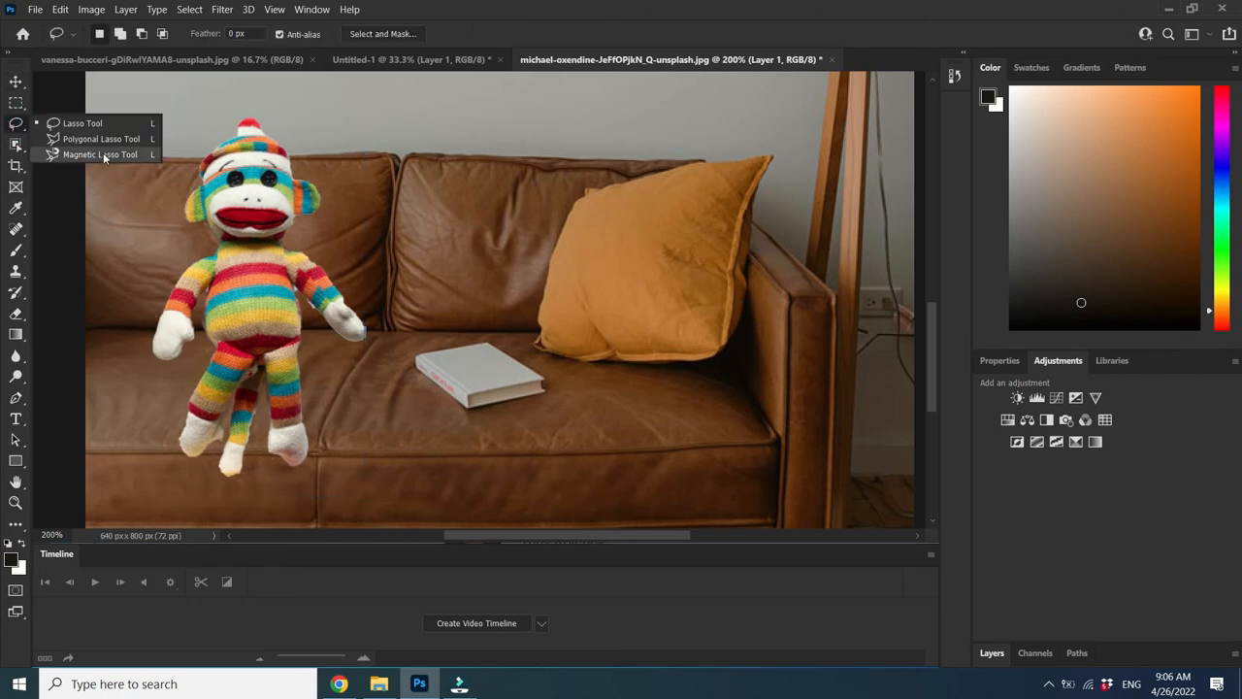
{"action": "left_click", "coordinate": [103, 124]}
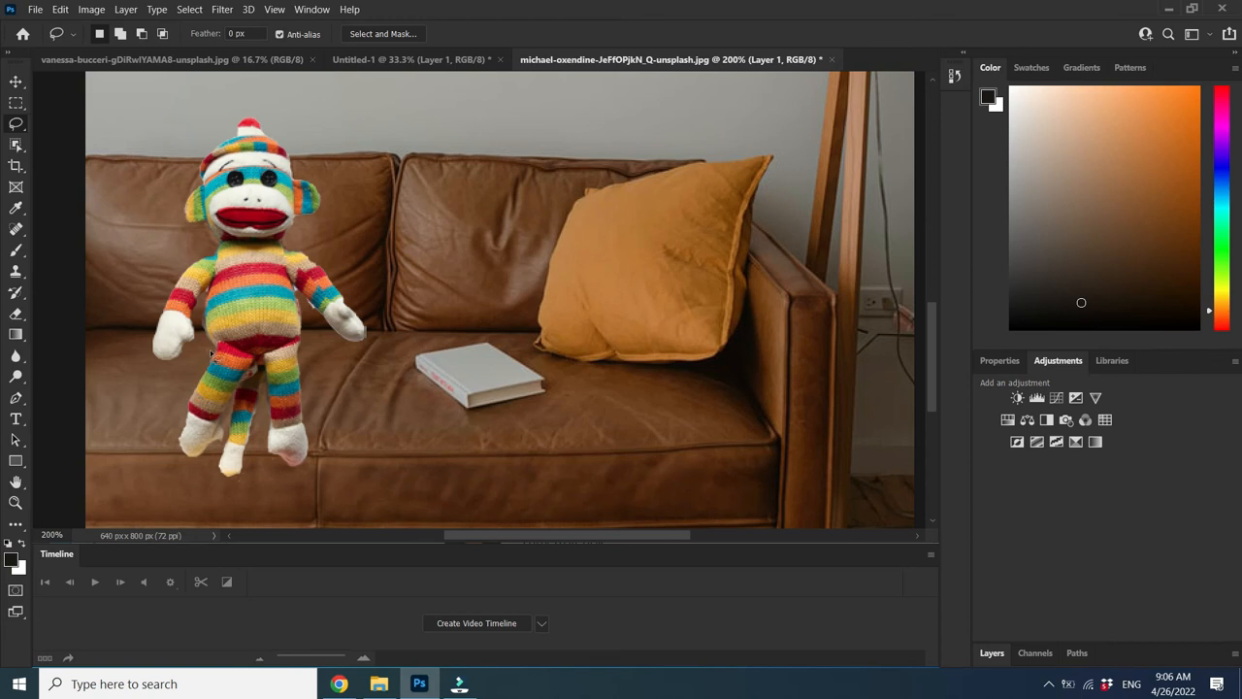
{"action": "mouse_move", "coordinate": [215, 337]}
{"action": "left_mouse_down"}
{"action": "mouse_move", "coordinate": [172, 434]}
{"action": "mouse_move", "coordinate": [199, 483]}
{"action": "mouse_move", "coordinate": [266, 489]}
{"action": "mouse_move", "coordinate": [345, 426]}
{"action": "mouse_move", "coordinate": [321, 352]}
{"action": "mouse_move", "coordinate": [220, 334]}
{"action": "mouse_move", "coordinate": [216, 346]}
{"action": "left_mouse_up"}
Skew the selected monkey legs rightward and downward so the feet hang over the seat edge
{"action": "left_click", "coordinate": [61, 9]}
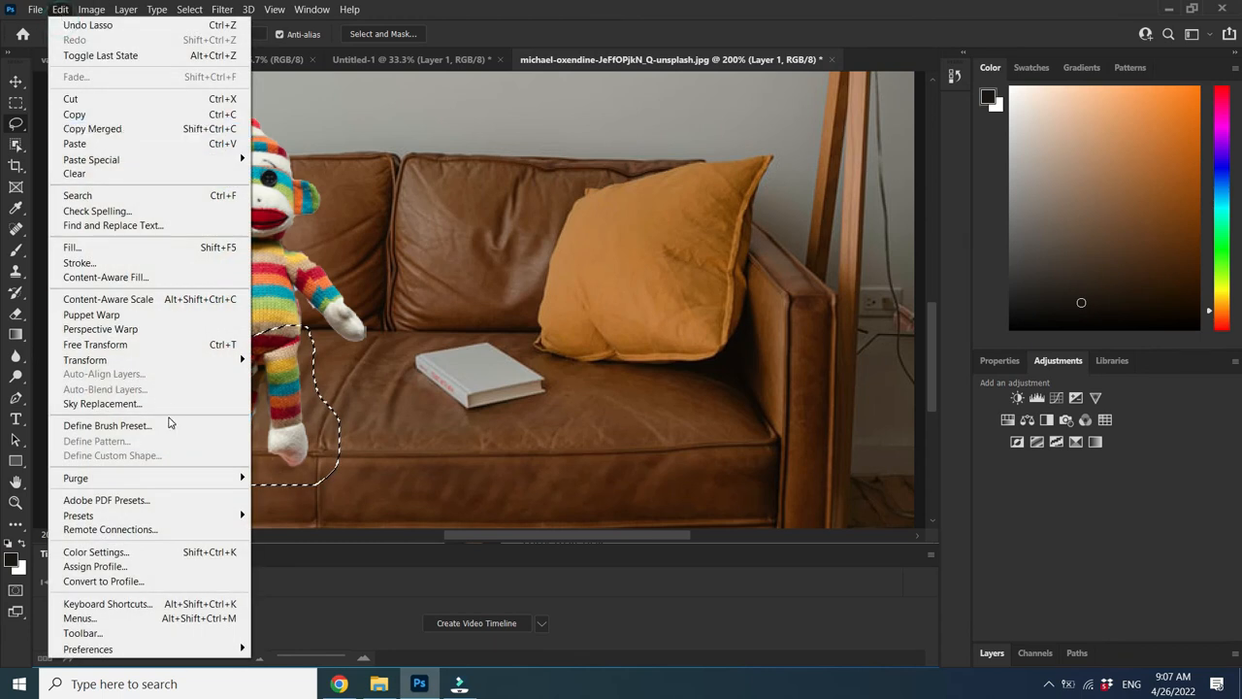
{"action": "mouse_move", "coordinate": [121, 361]}
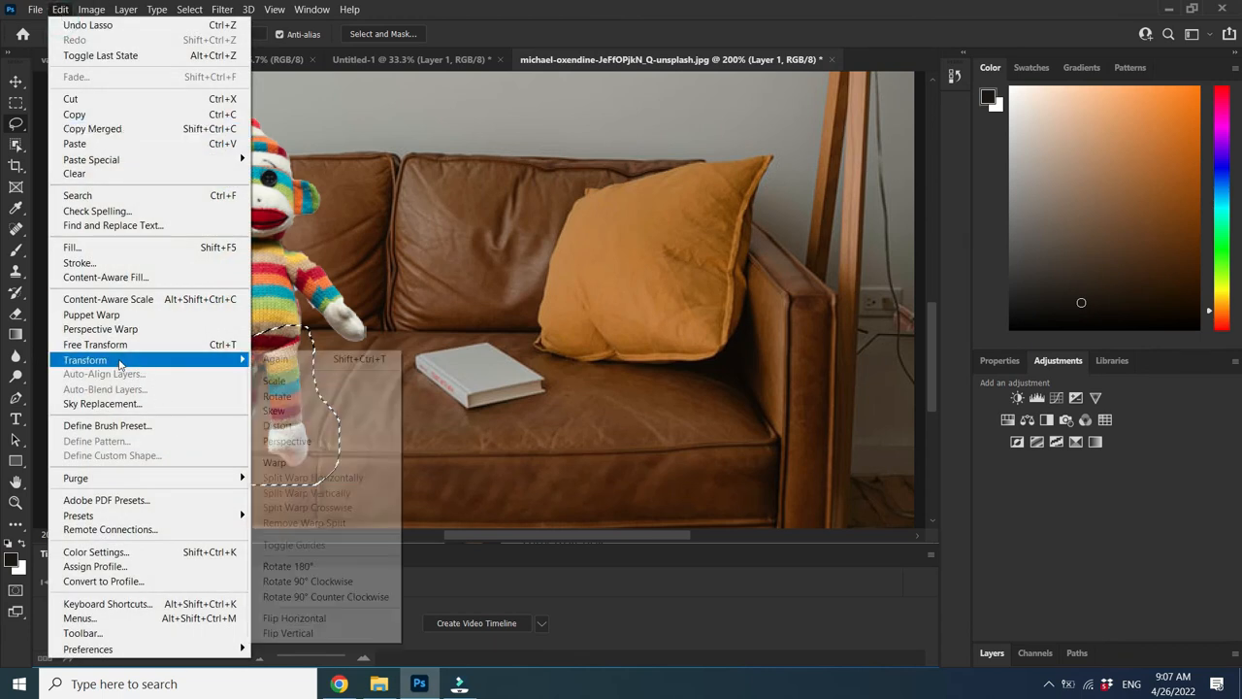
{"action": "left_click", "coordinate": [279, 411]}
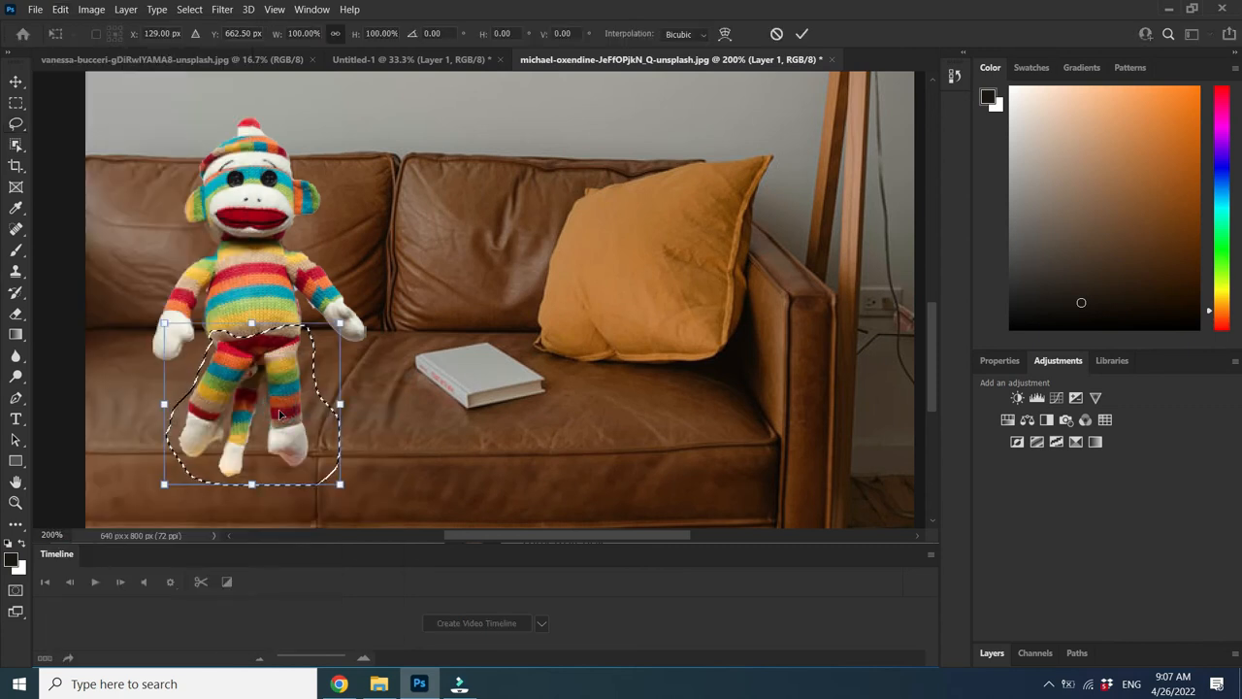
{"action": "left_click_drag", "start_coordinate": [340, 484], "coordinate": [378, 461]}
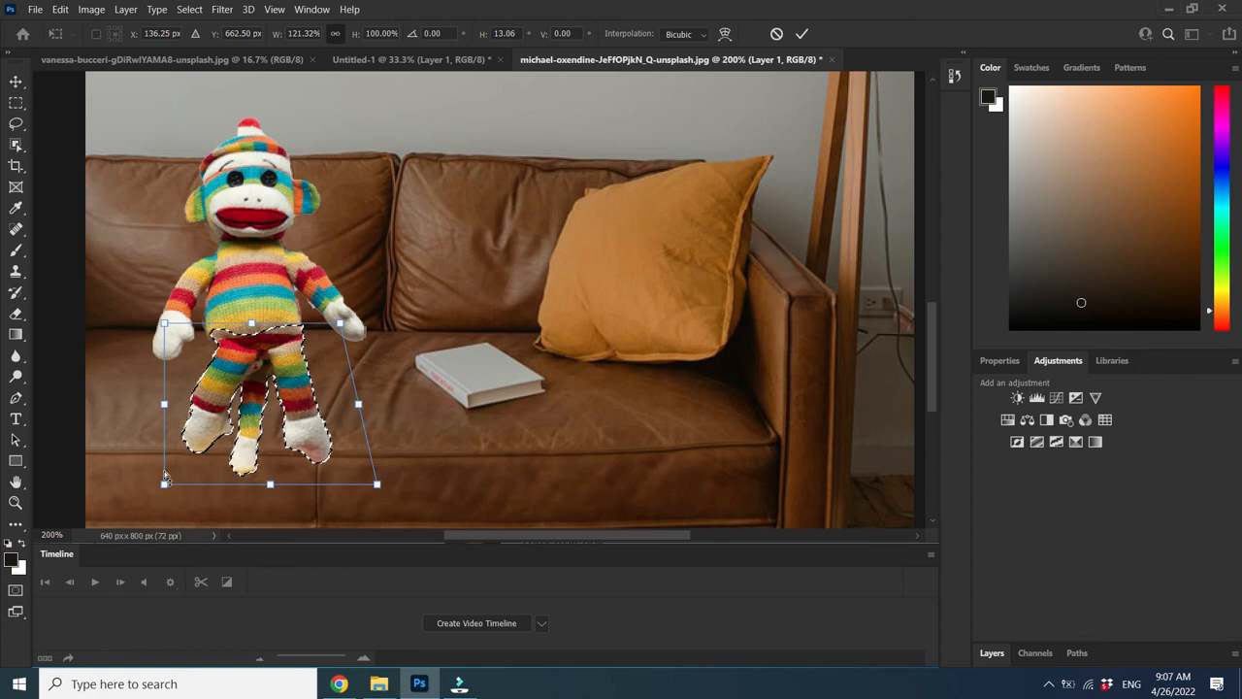
{"action": "left_click_drag", "start_coordinate": [164, 485], "coordinate": [226, 528]}
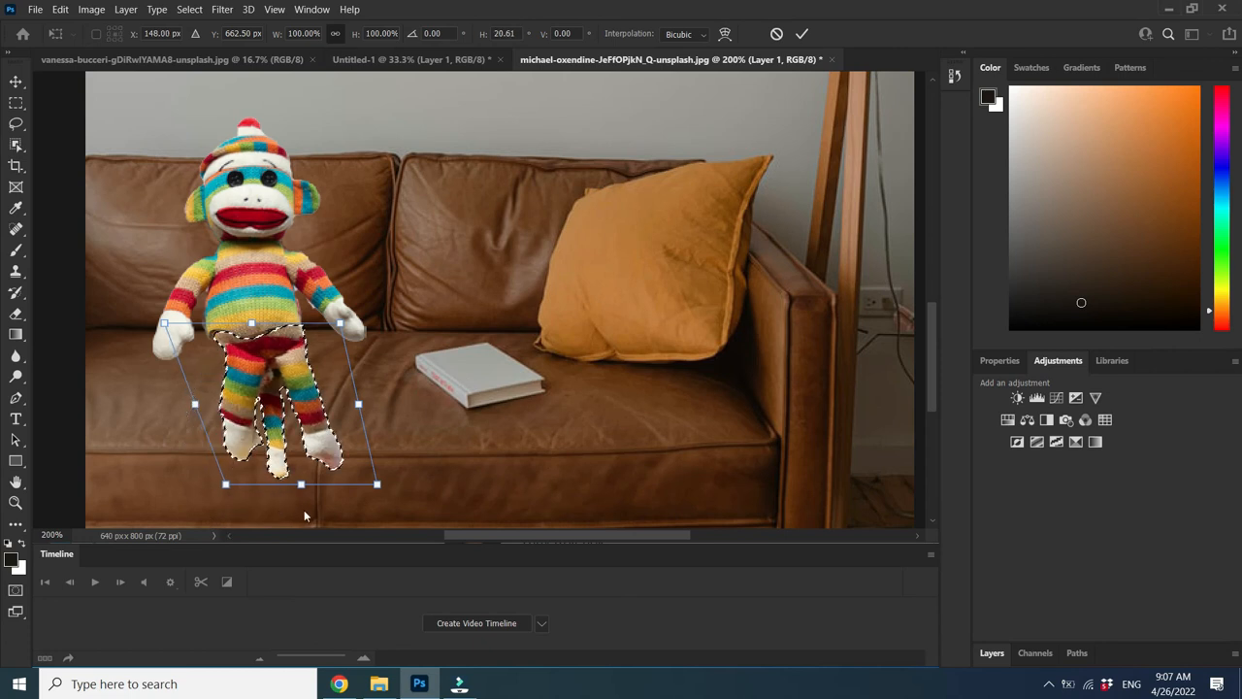
{"action": "left_click_drag", "start_coordinate": [385, 484], "coordinate": [419, 455]}
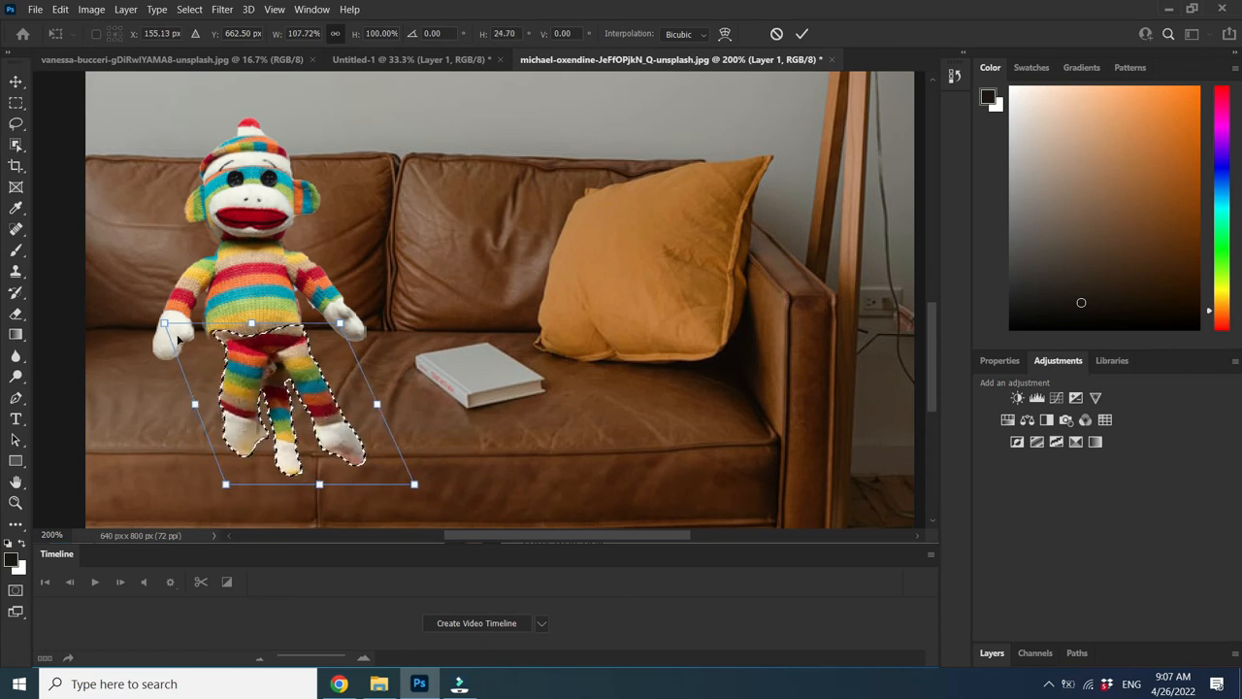
{"action": "left_click_drag", "start_coordinate": [164, 323], "coordinate": [157, 327]}
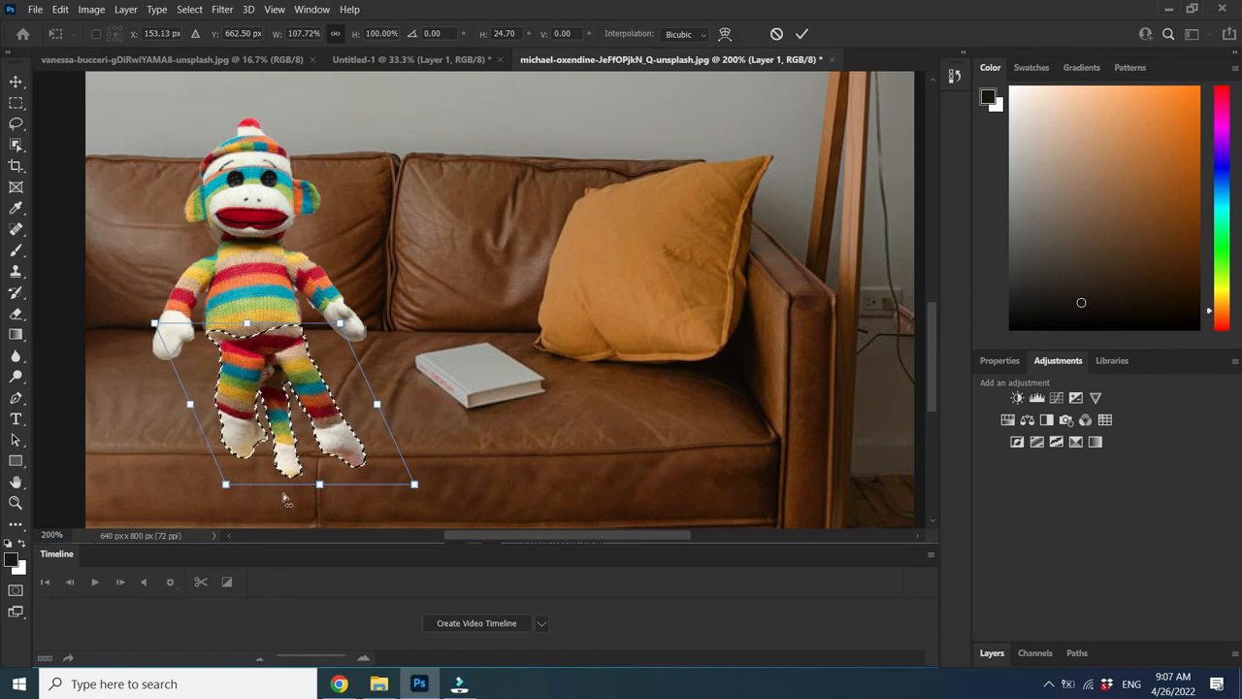
{"action": "left_click_drag", "start_coordinate": [321, 486], "coordinate": [346, 484]}
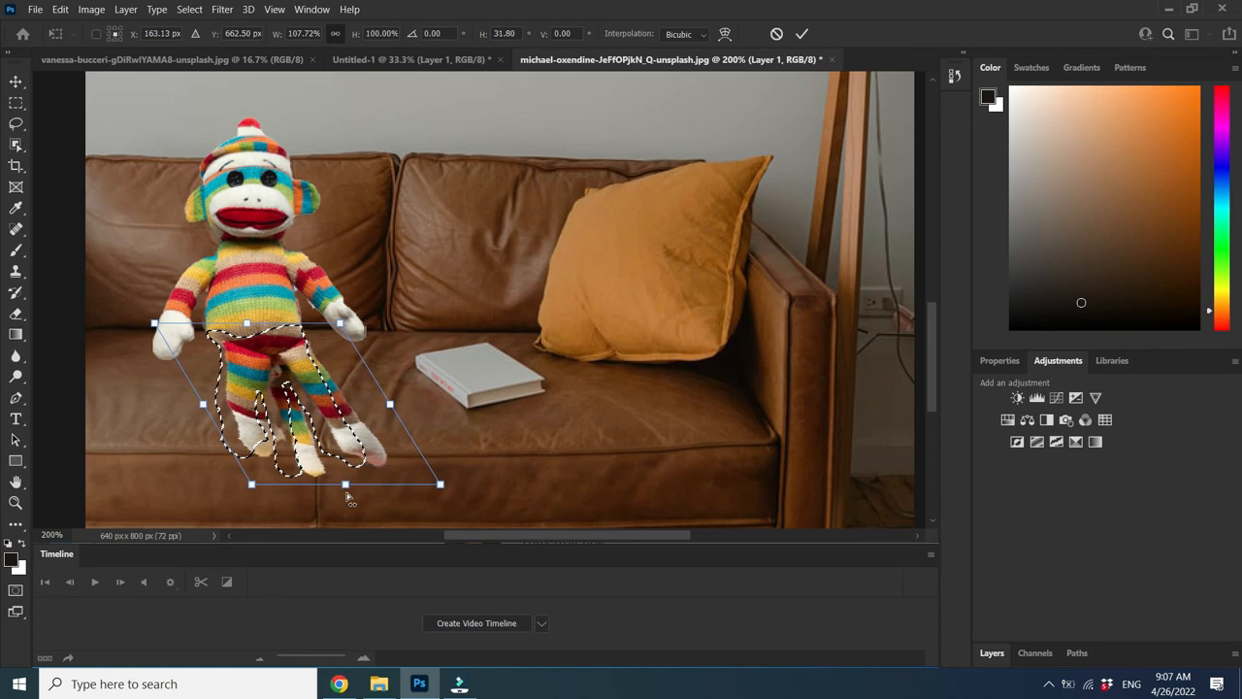
{"action": "left_click_drag", "start_coordinate": [155, 324], "coordinate": [148, 324]}
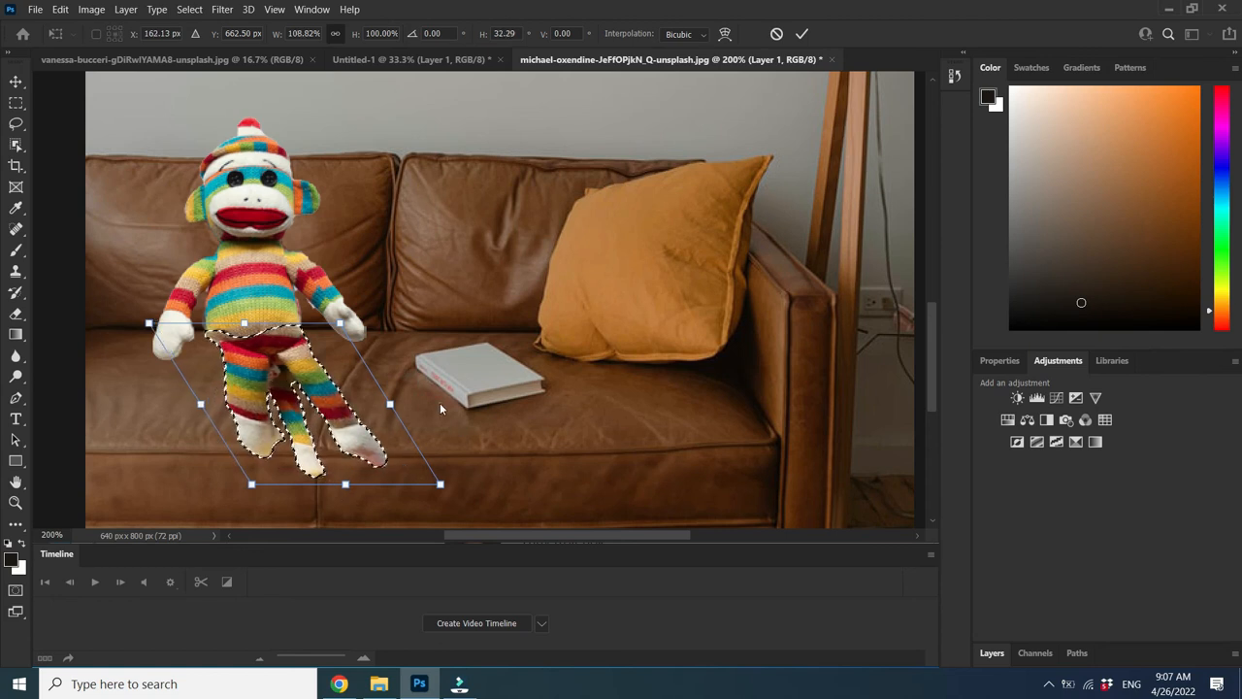
{"action": "left_click", "coordinate": [802, 34]}
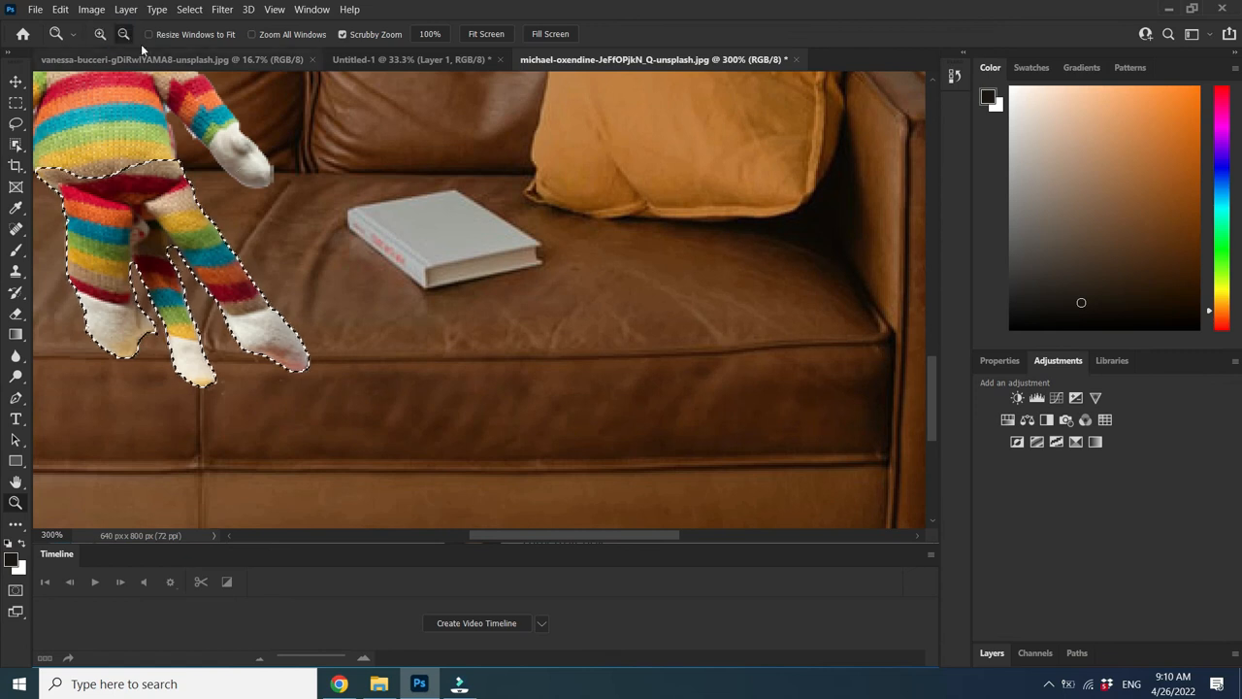
Zoom out to 66.67% to show the full photo, then drop the leg selection with the Lasso
{"action": "left_click", "coordinate": [123, 34]}
{"action": "left_click", "coordinate": [353, 279]}
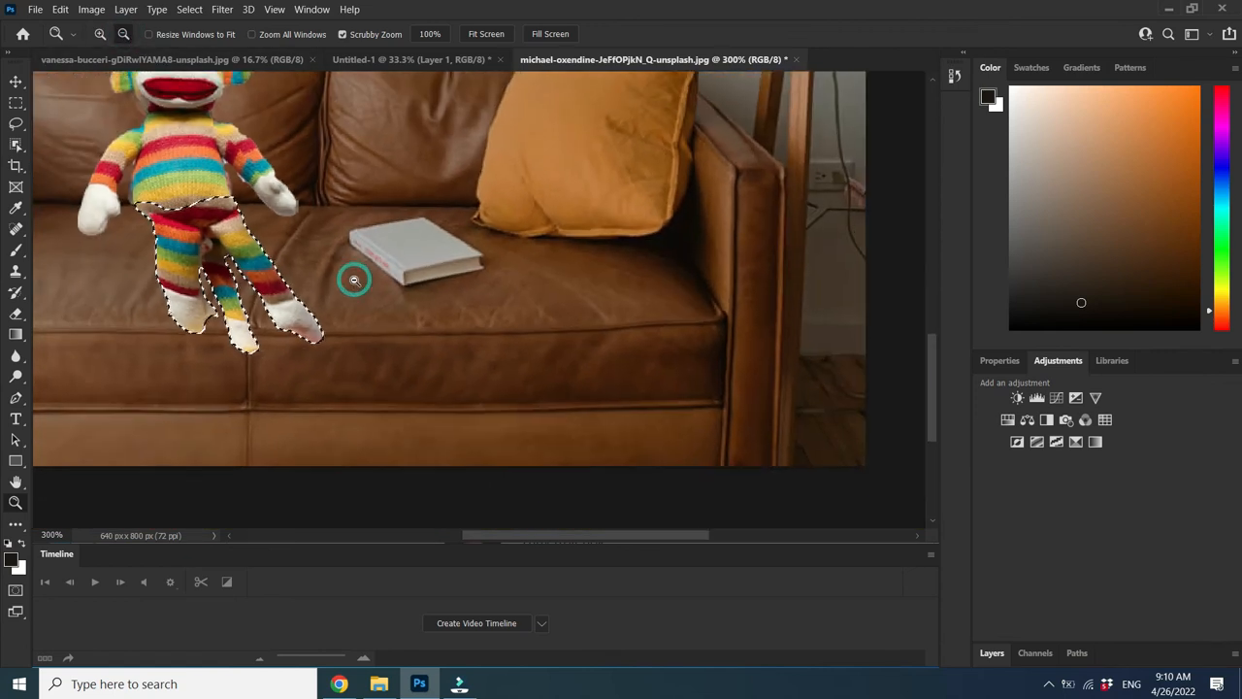
{"action": "left_click", "coordinate": [353, 280]}
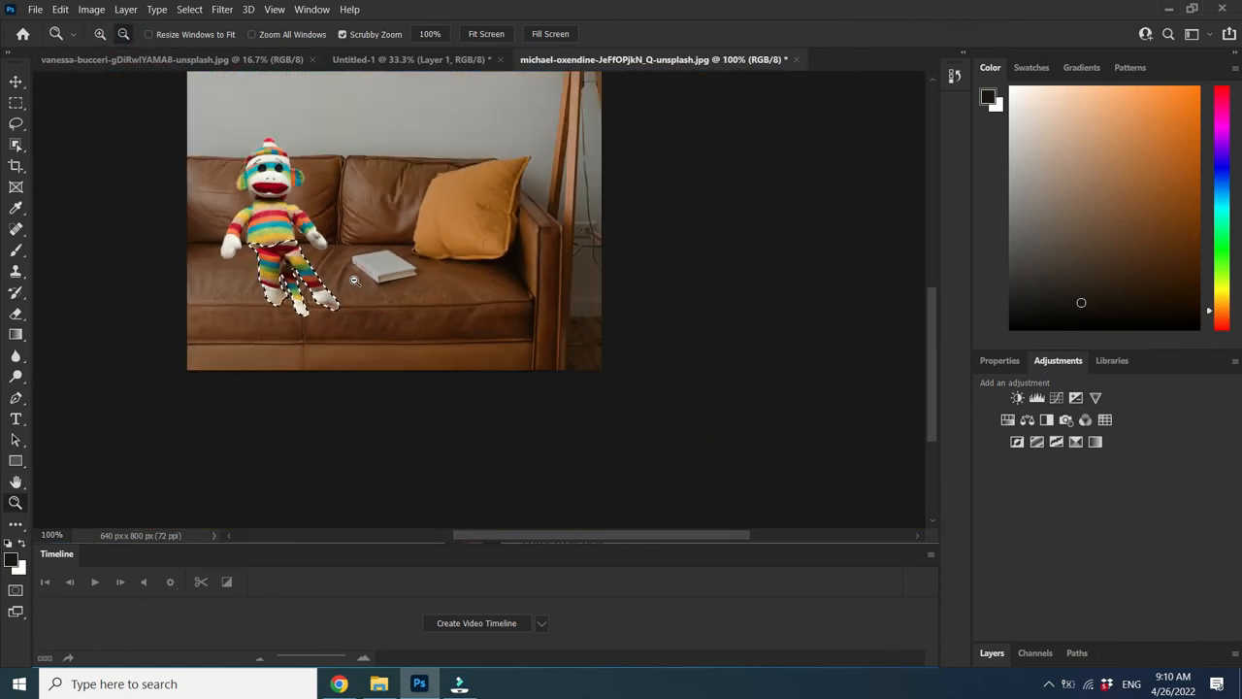
{"action": "left_click", "coordinate": [354, 279]}
{"action": "left_click", "coordinate": [354, 279]}
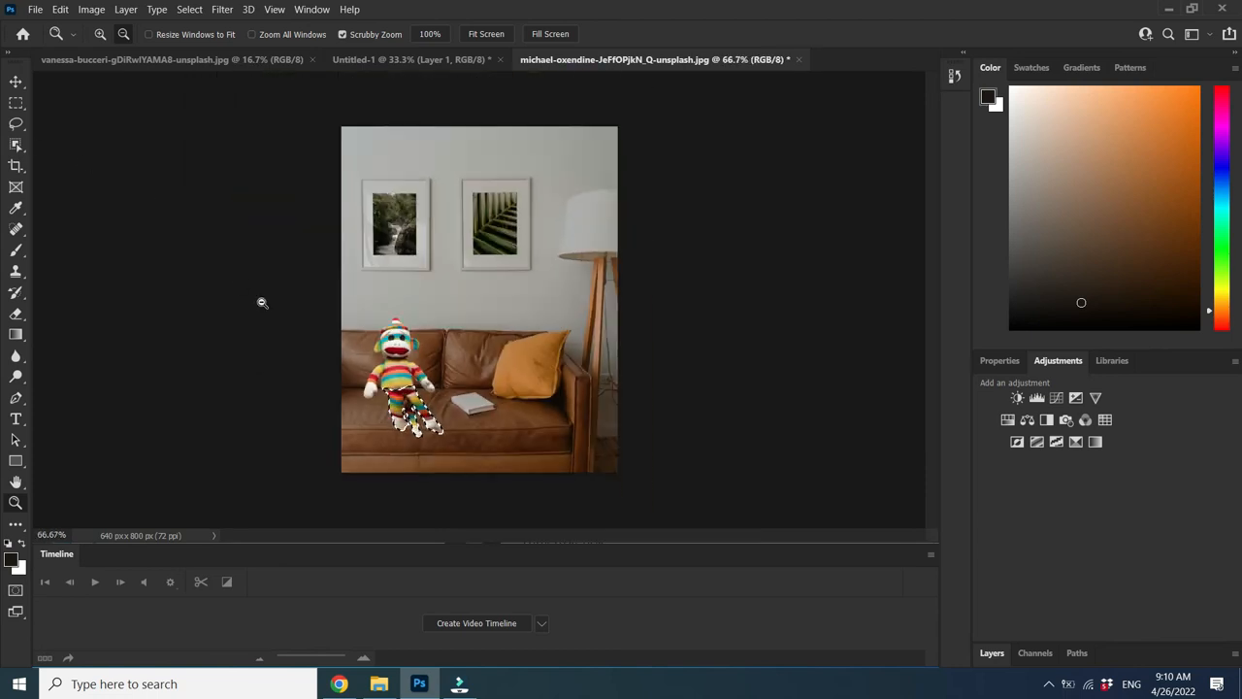
{"action": "left_click", "coordinate": [15, 123]}
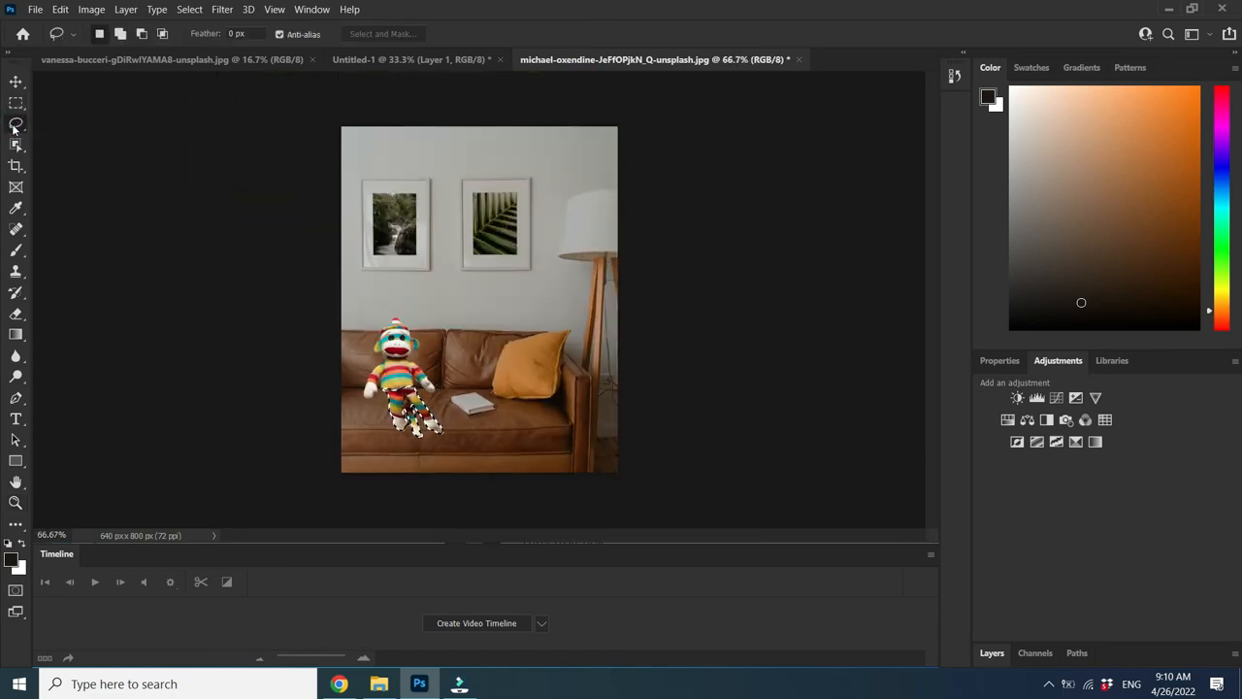
{"action": "left_click", "coordinate": [369, 437]}
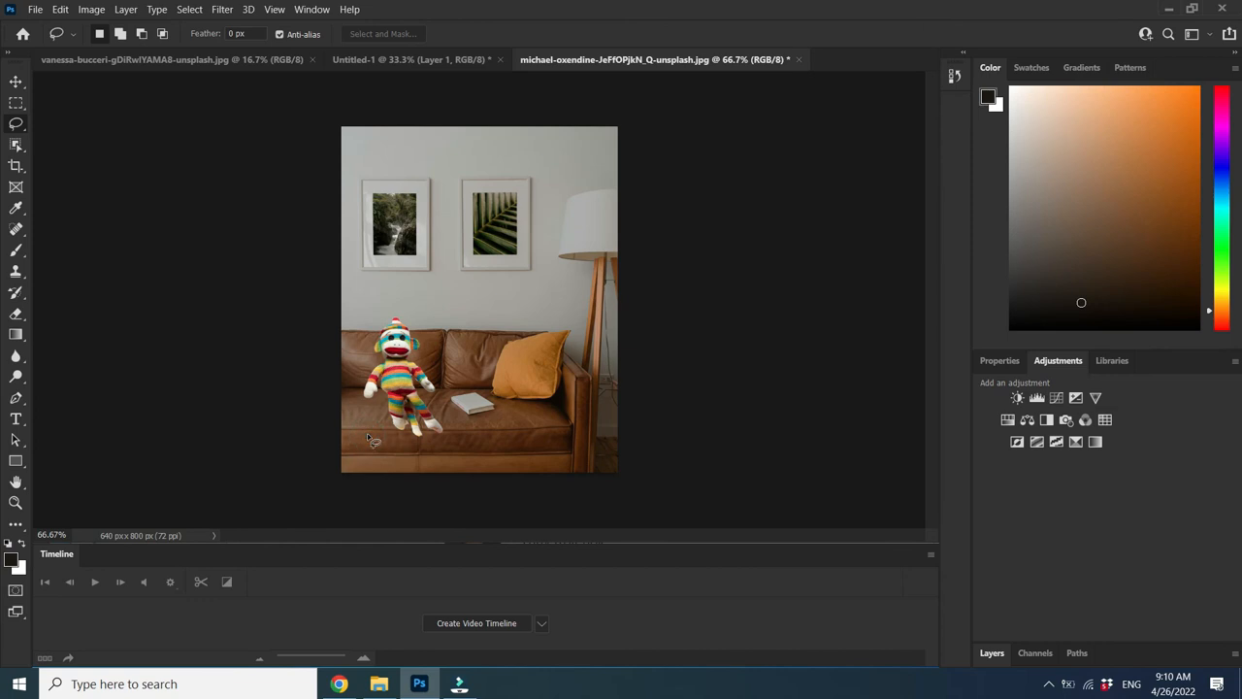